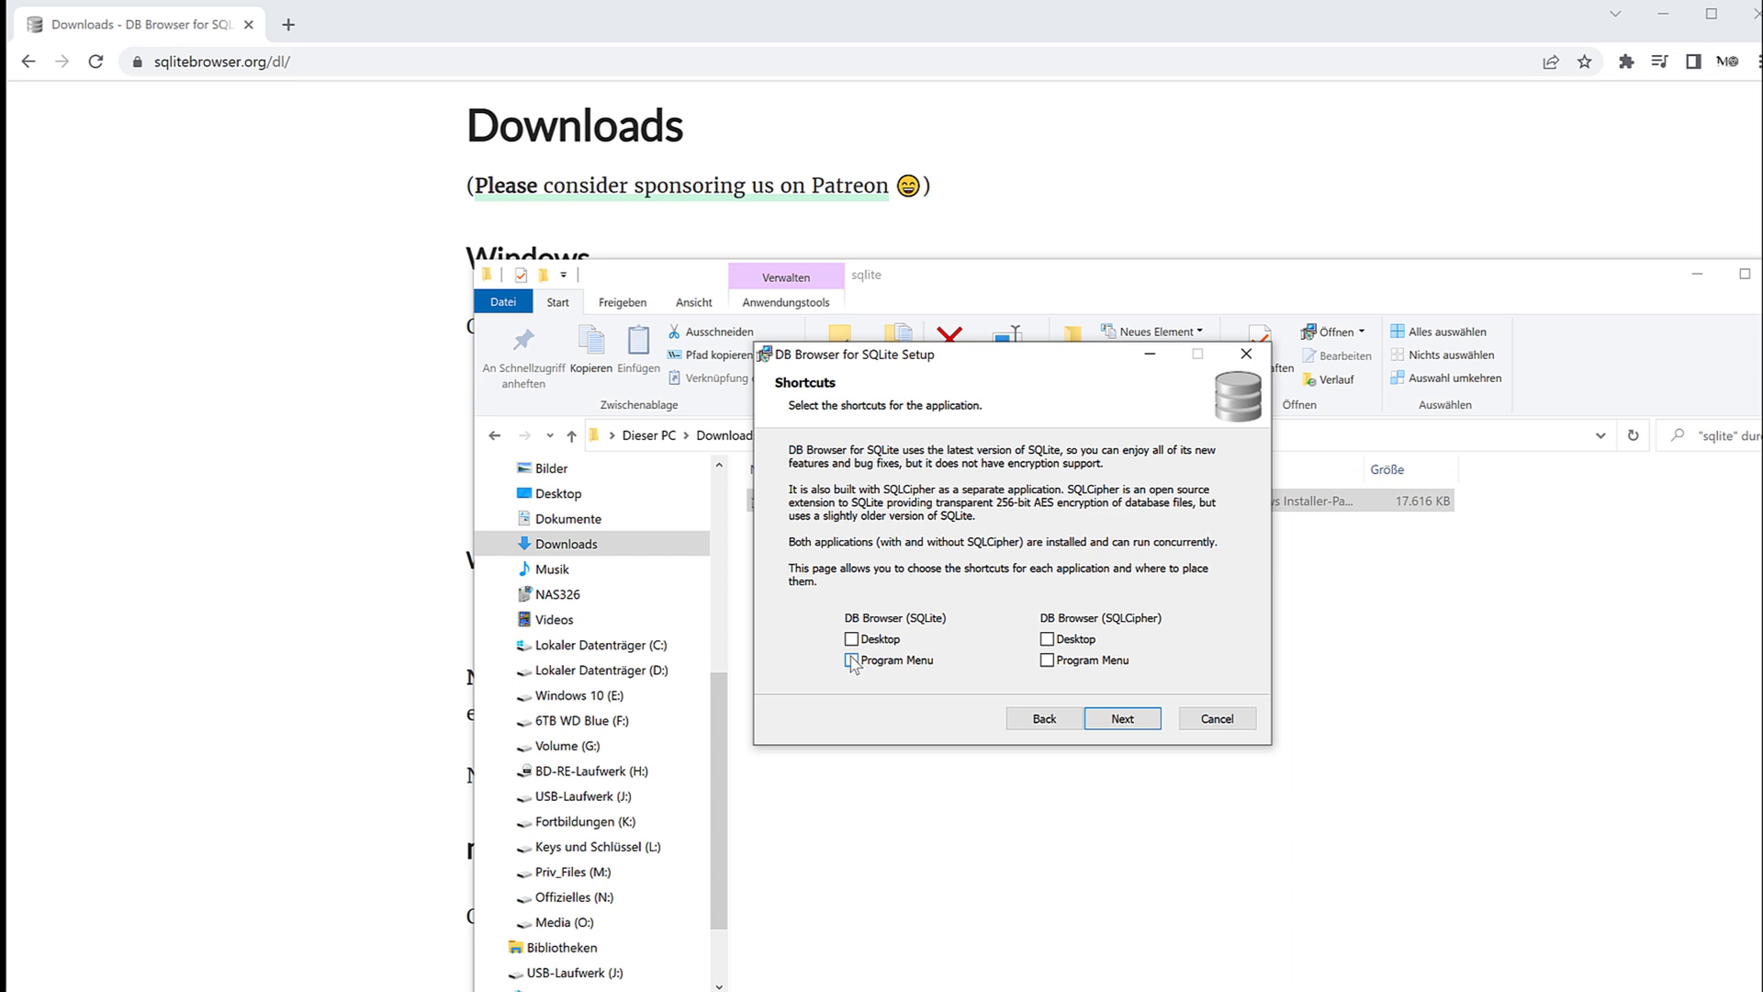
Step: Install DB Browser for SQLite with Program Menu shortcuts for both the SQLite and SQLCipher versions, keeping the default features and location
{"action": "left_click", "coordinate": [1047, 660]}
{"action": "left_click", "coordinate": [859, 665]}
{"action": "left_click", "coordinate": [1129, 727]}
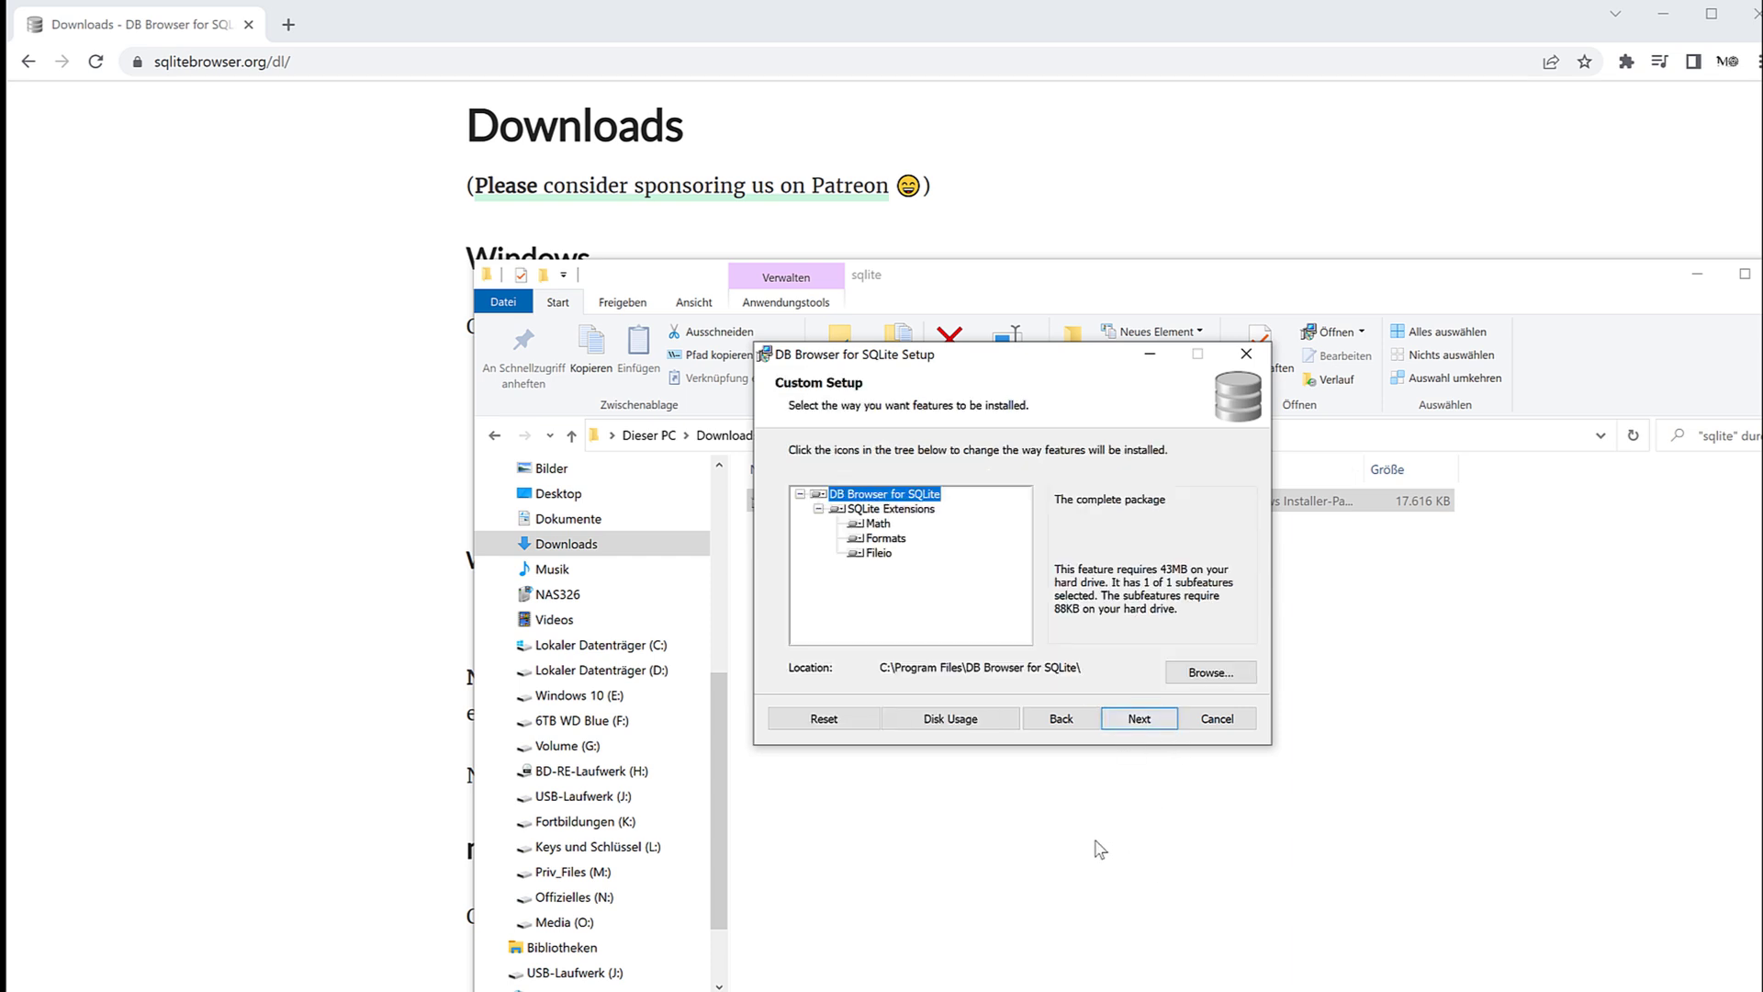
{"action": "left_click", "coordinate": [1139, 719]}
{"action": "left_click", "coordinate": [1122, 719]}
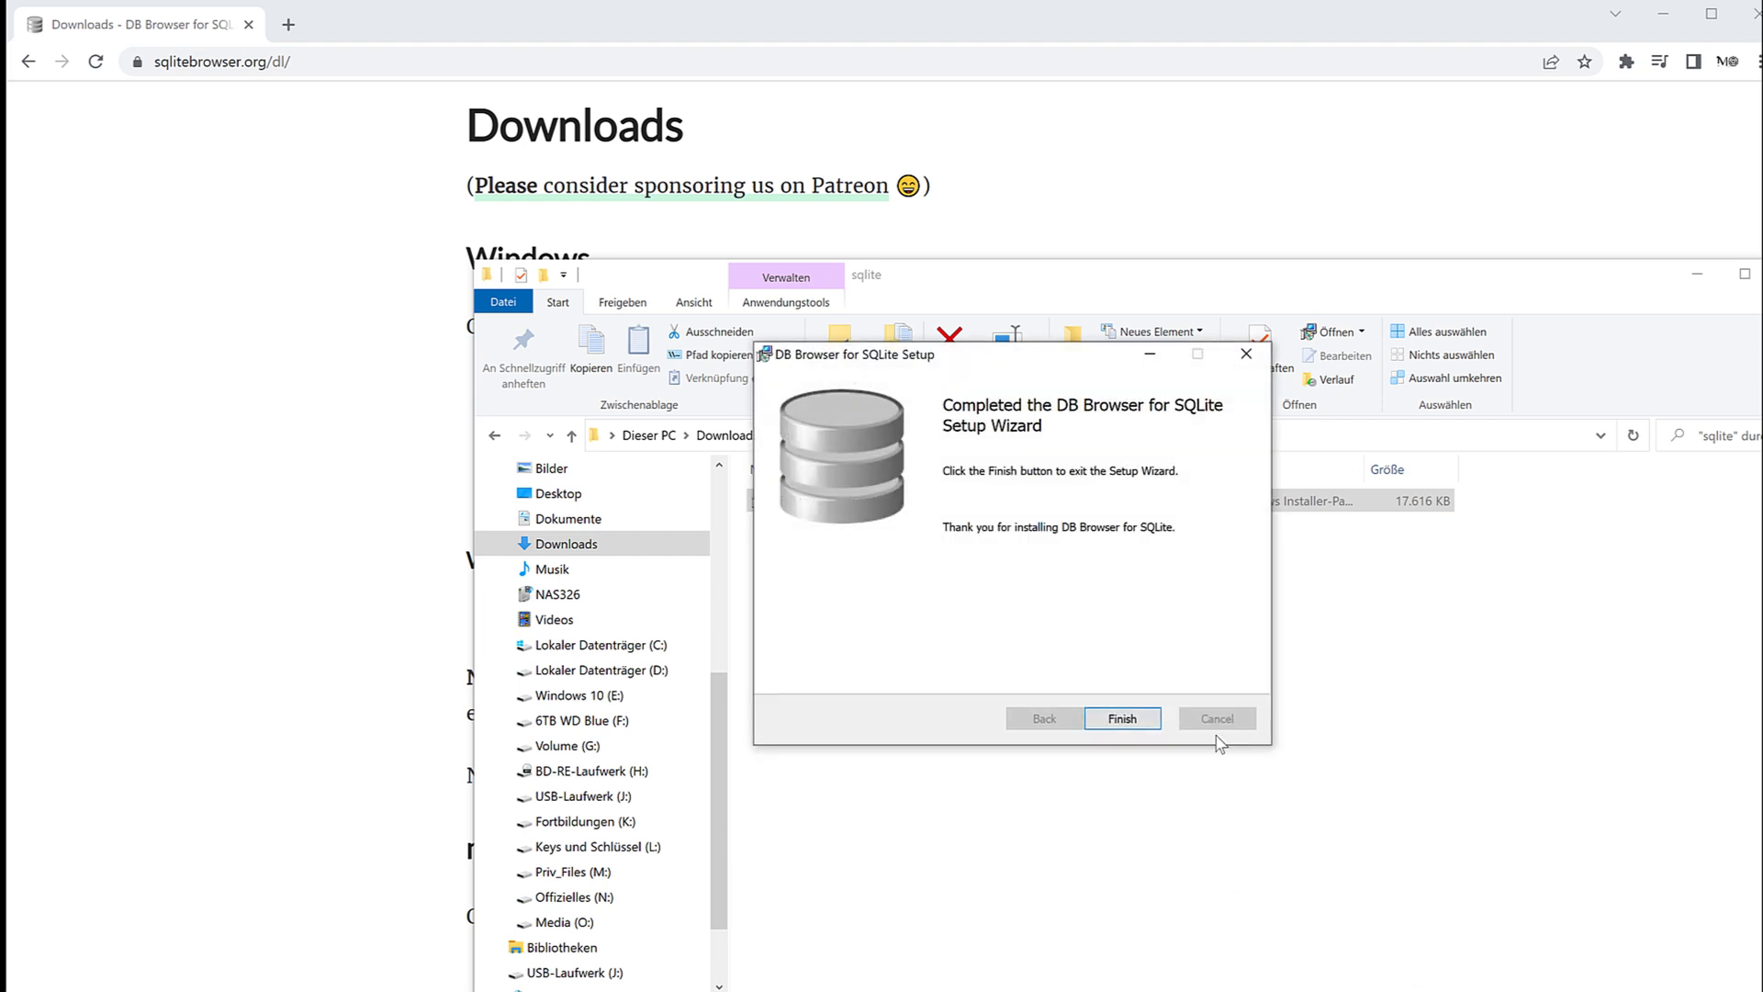
{"action": "left_click", "coordinate": [1158, 719]}
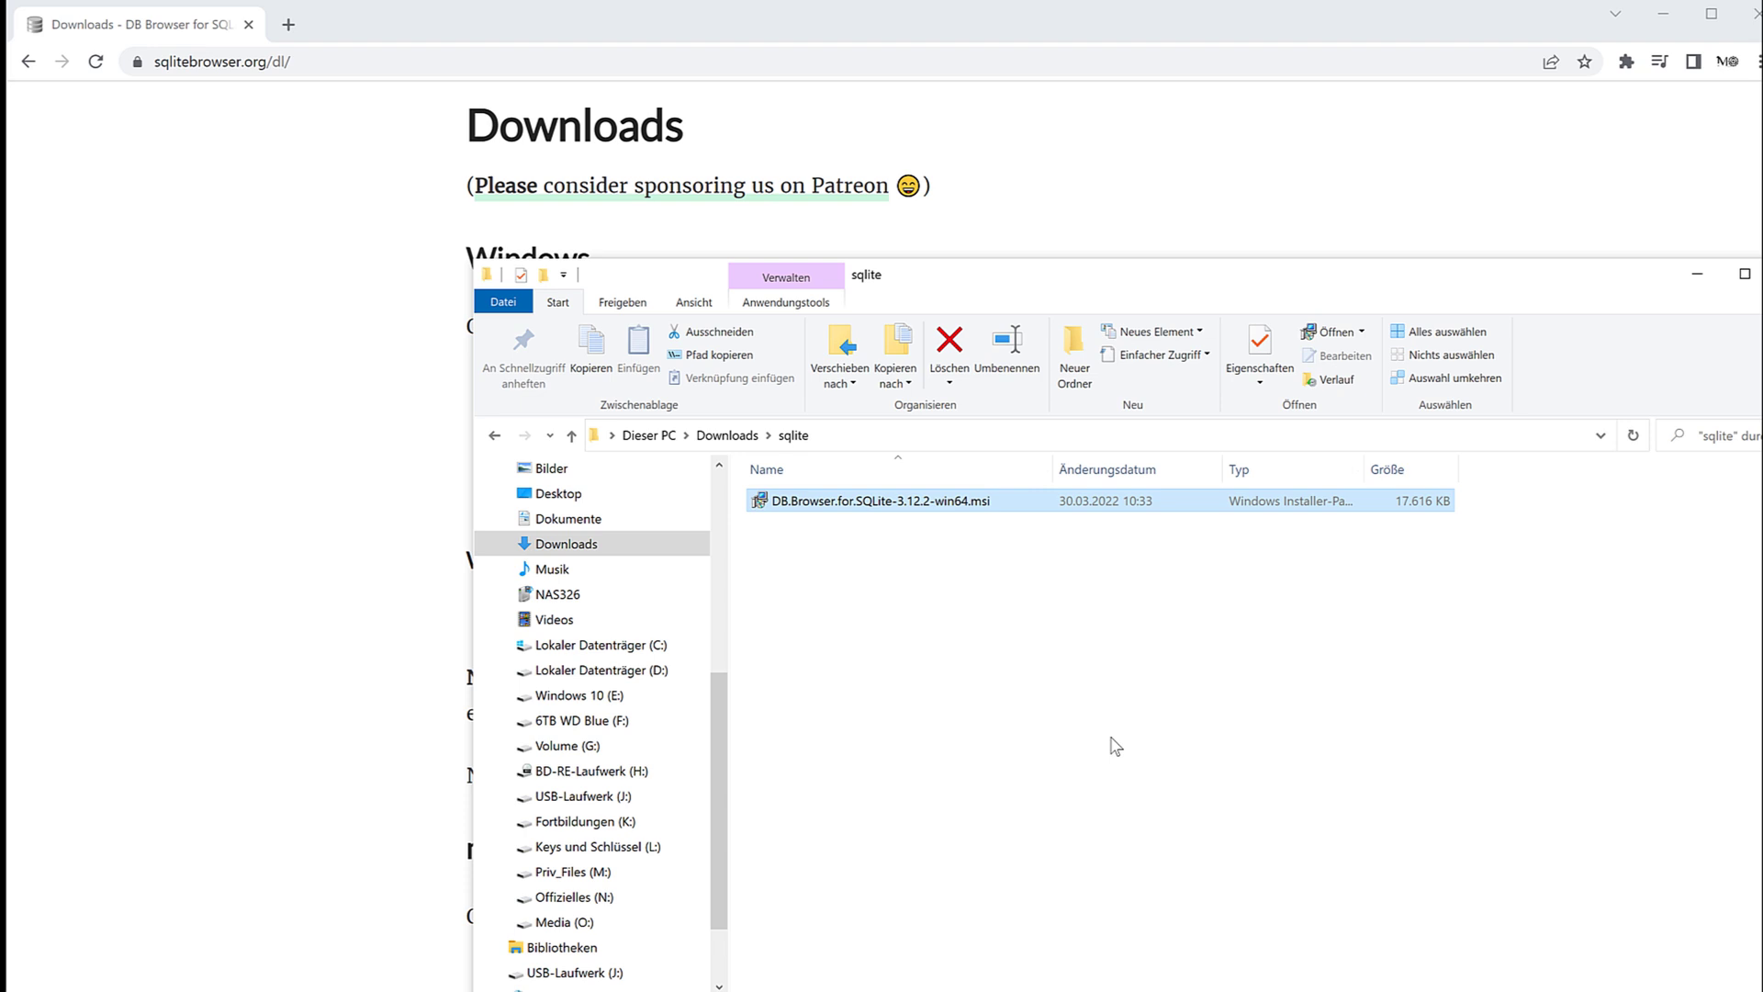
Step: Launch DB Browser (SQLite) and enlarge its window to fill the screen
{"action": "key", "text": "super"}
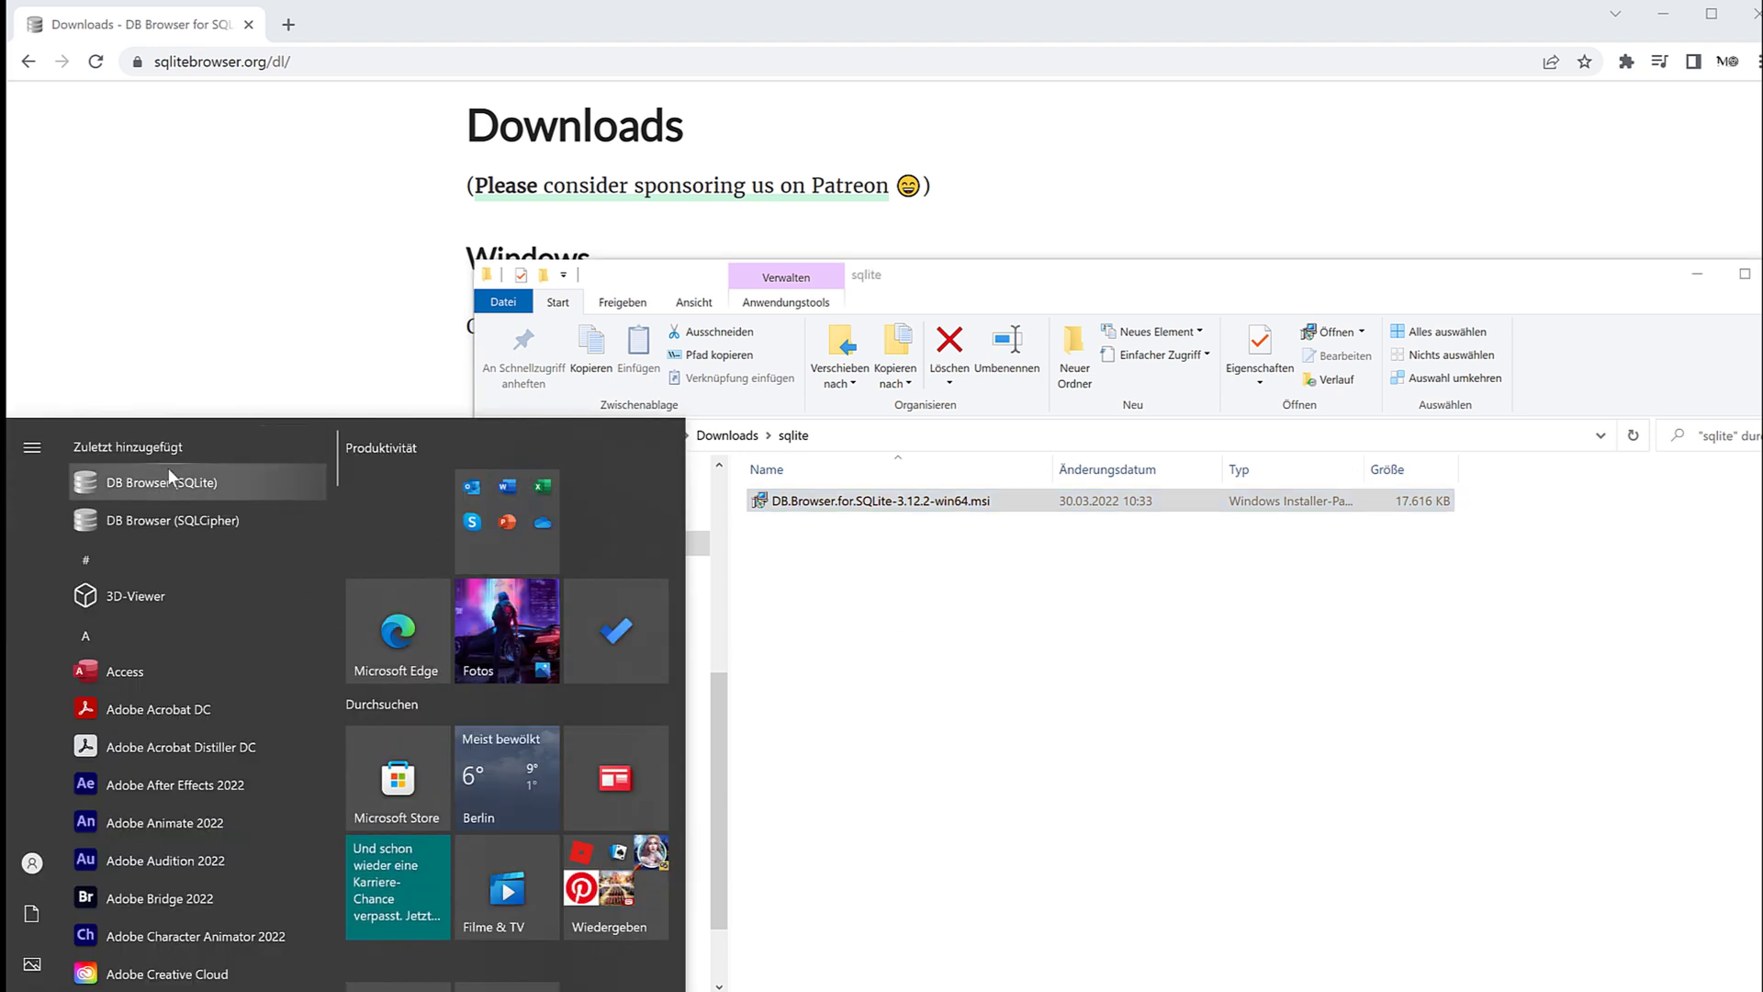
{"action": "left_click", "coordinate": [223, 483]}
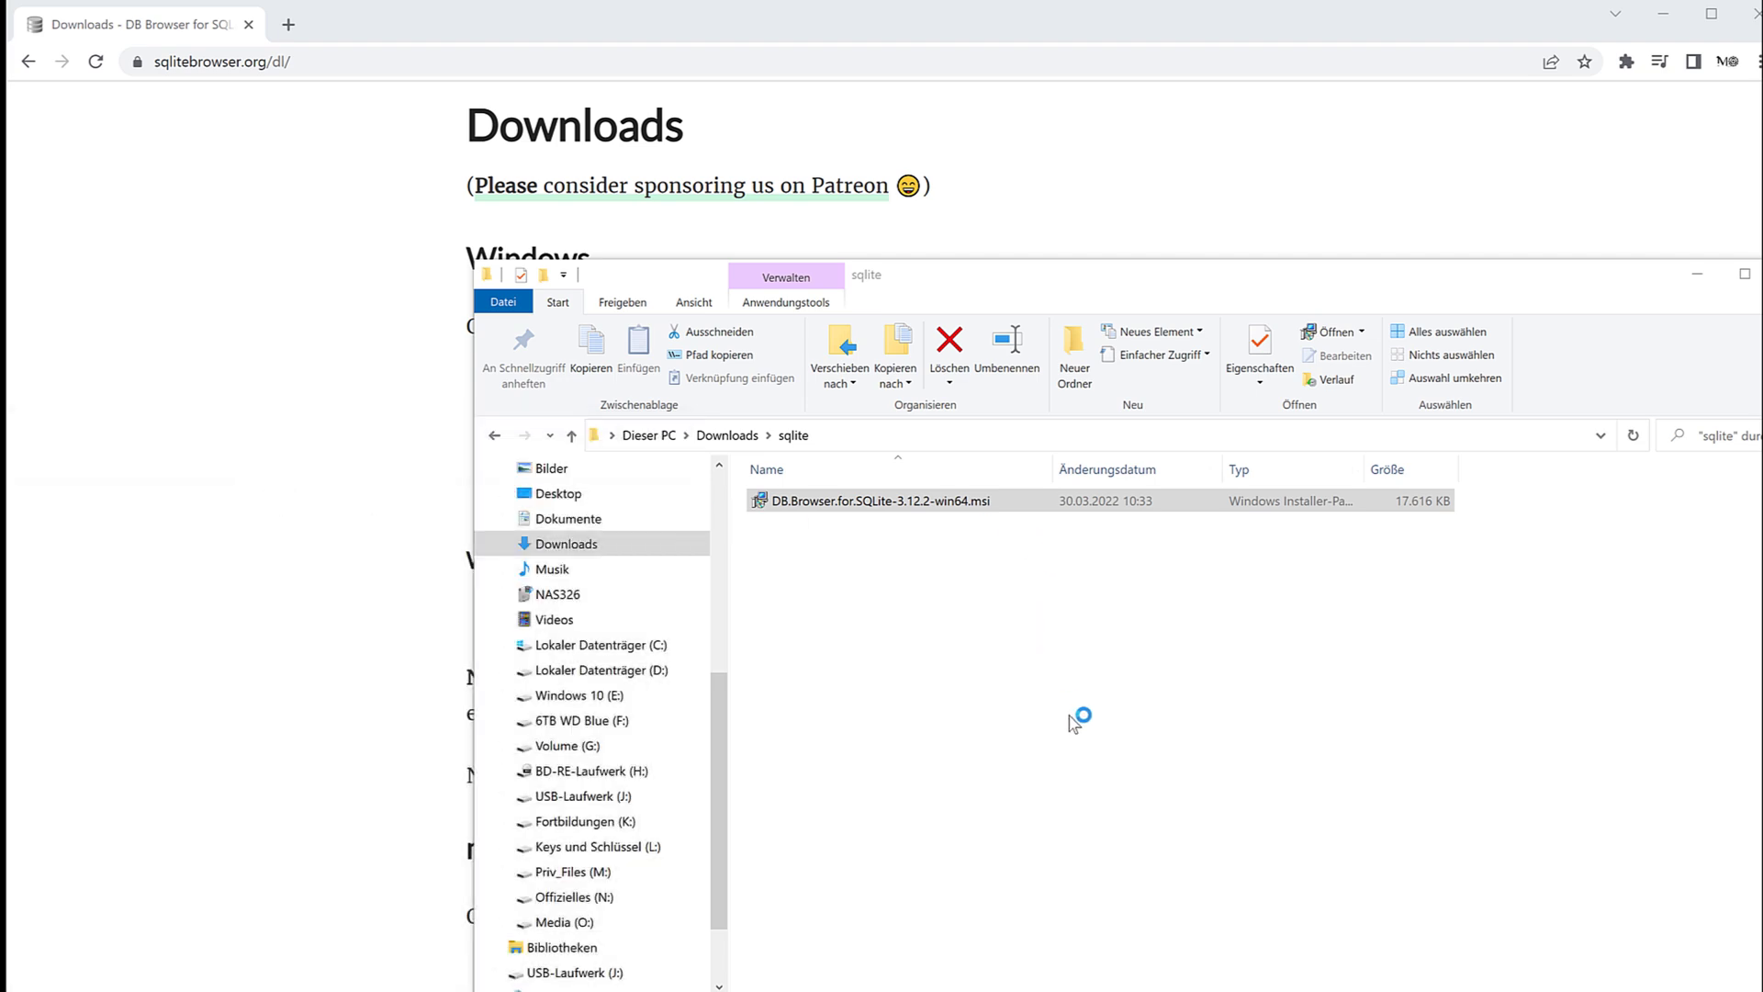
{"action": "left_click_drag", "start_coordinate": [1203, 11], "coordinate": [304, 24]}
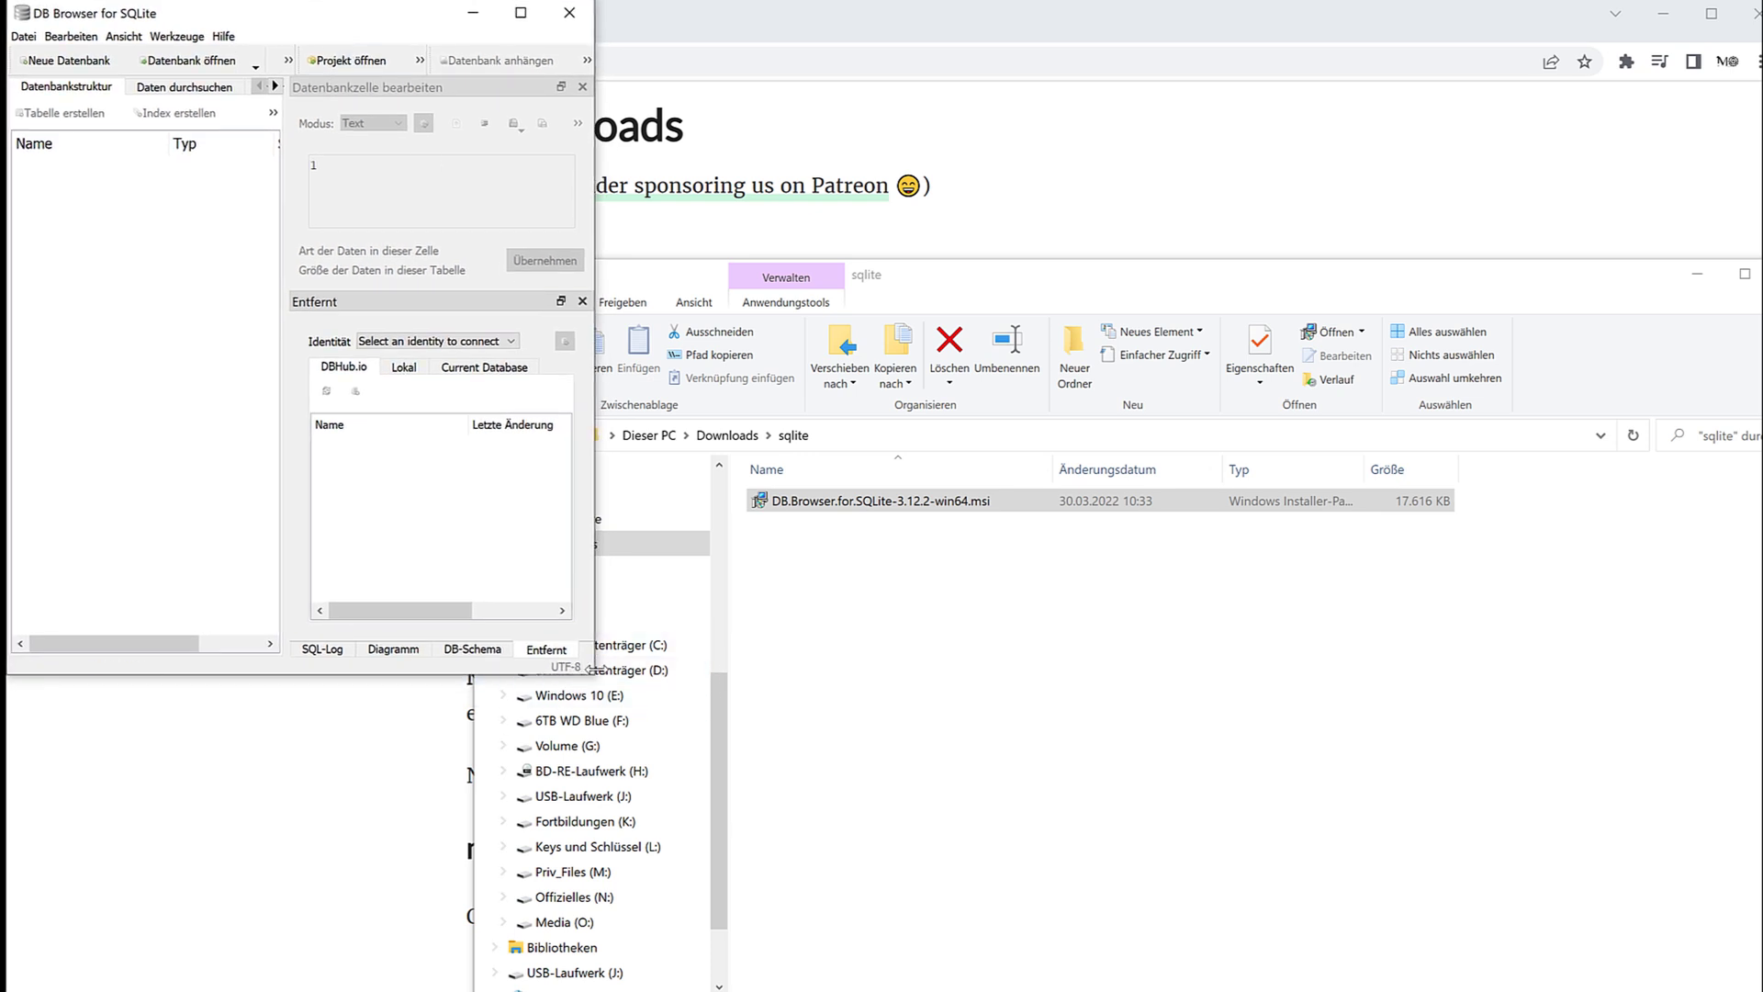
{"action": "left_click_drag", "start_coordinate": [592, 673], "coordinate": [1759, 987]}
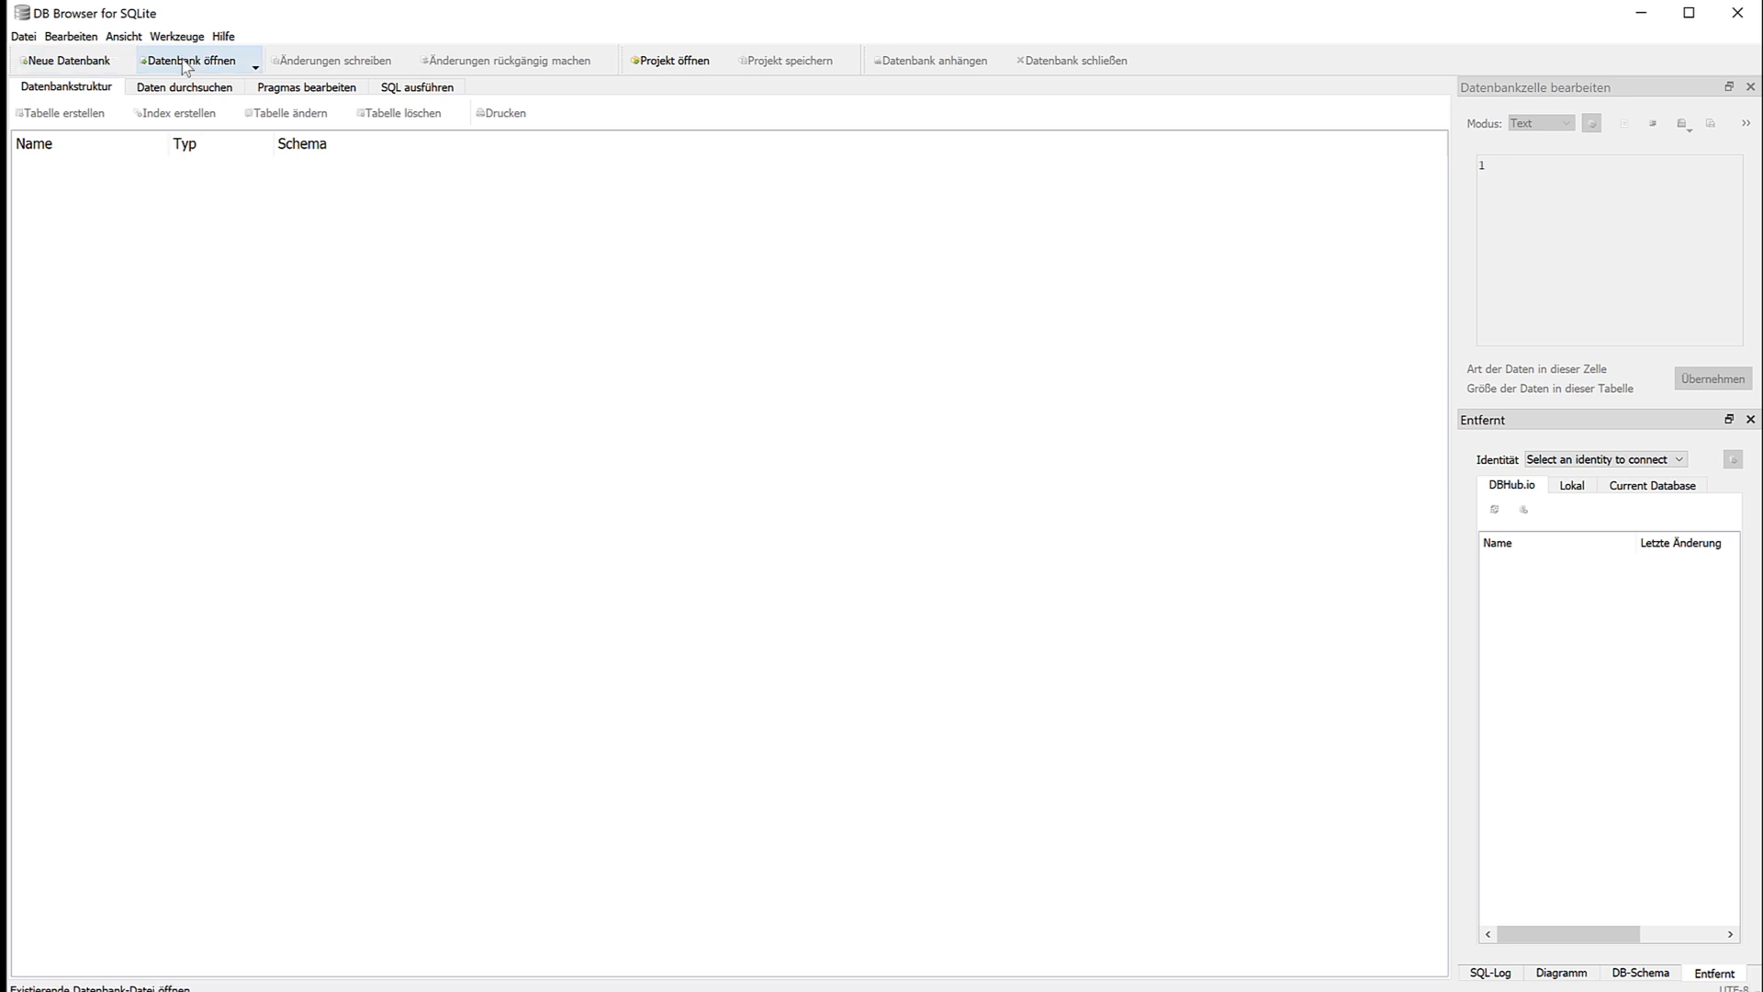
Step: Create a new database file named tutorialsqlite.sqlite in the sqlite folder under Downloads
{"action": "left_click", "coordinate": [81, 62]}
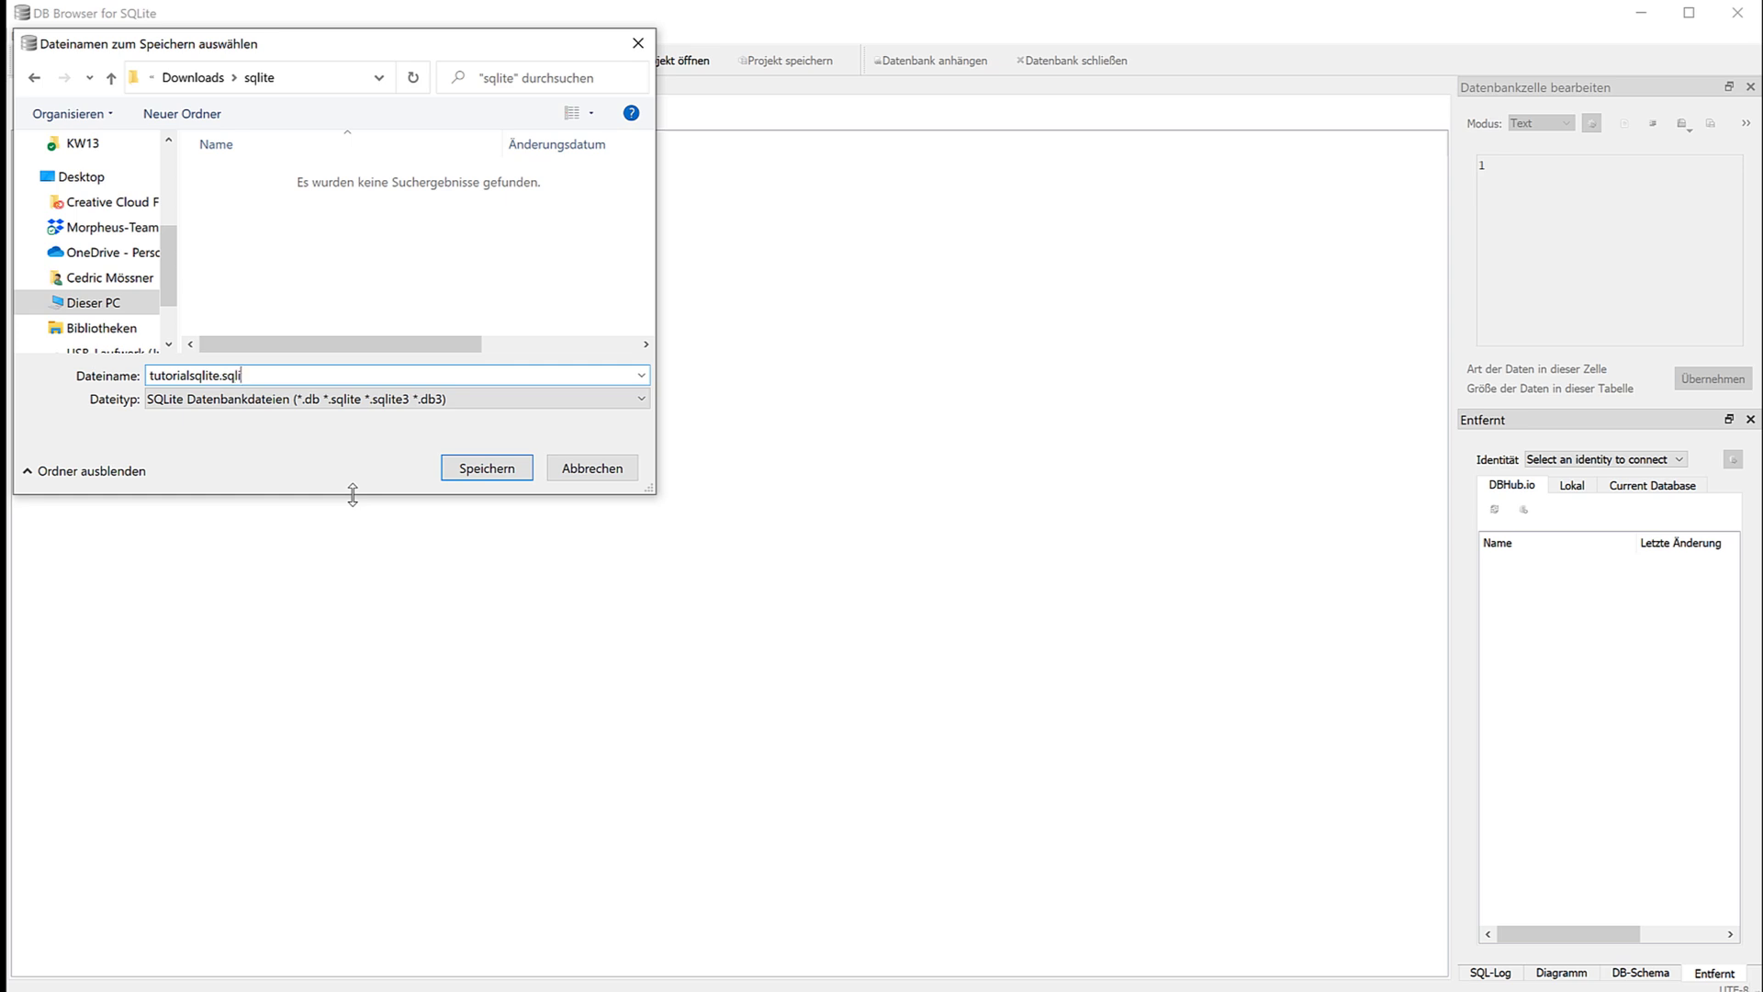
{"action": "key", "text": "Return"}
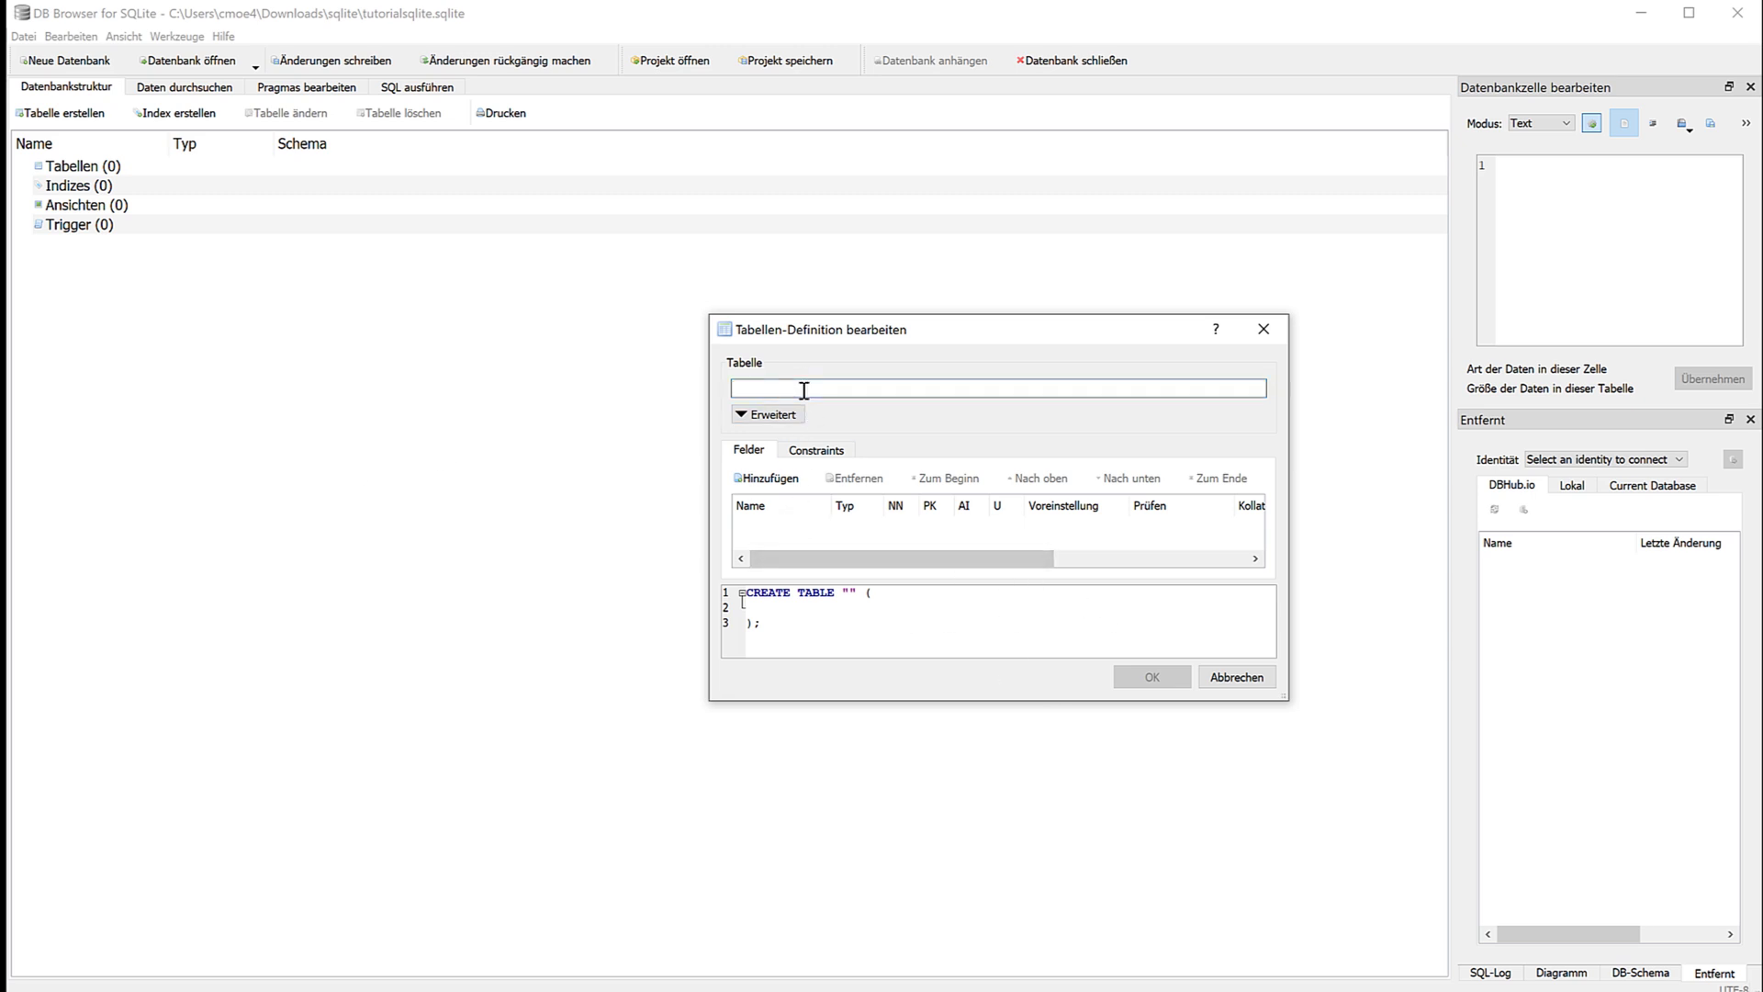
Step: Name the new table tutorial and enlarge and reposition its definition dialog
{"action": "type", "text": "tutorial"}
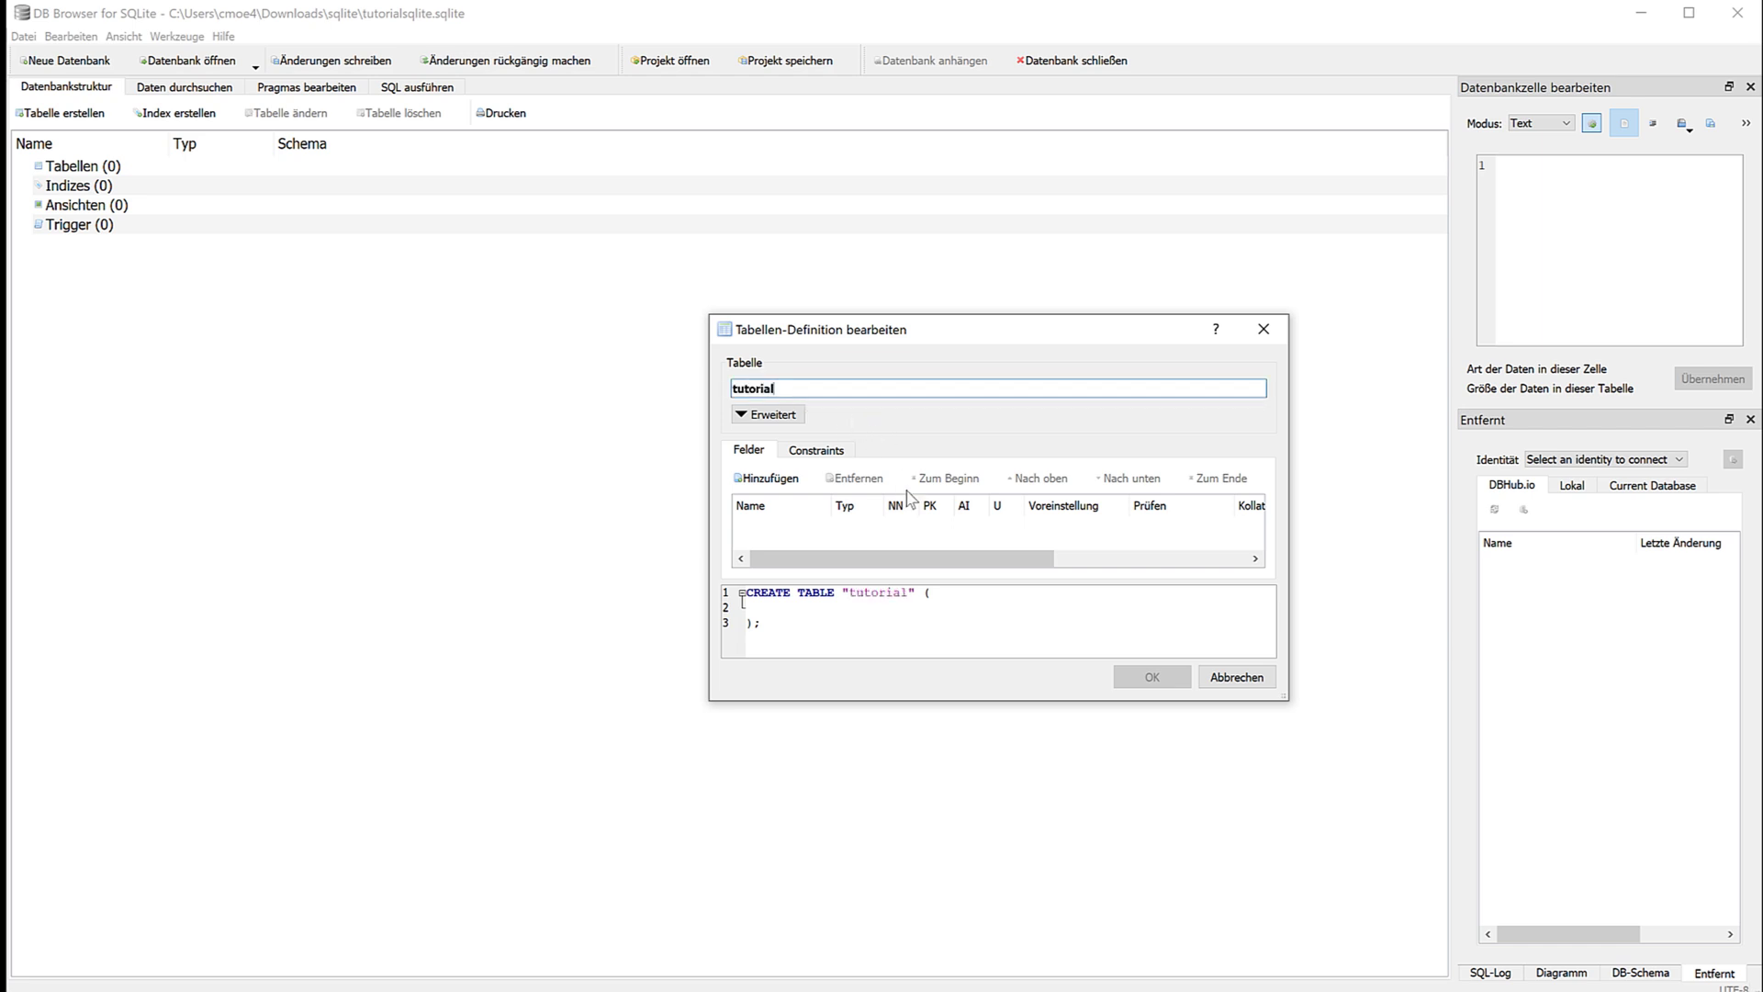
{"action": "left_click_drag", "start_coordinate": [880, 703], "coordinate": [879, 906]}
{"action": "left_click_drag", "start_coordinate": [707, 600], "coordinate": [398, 560]}
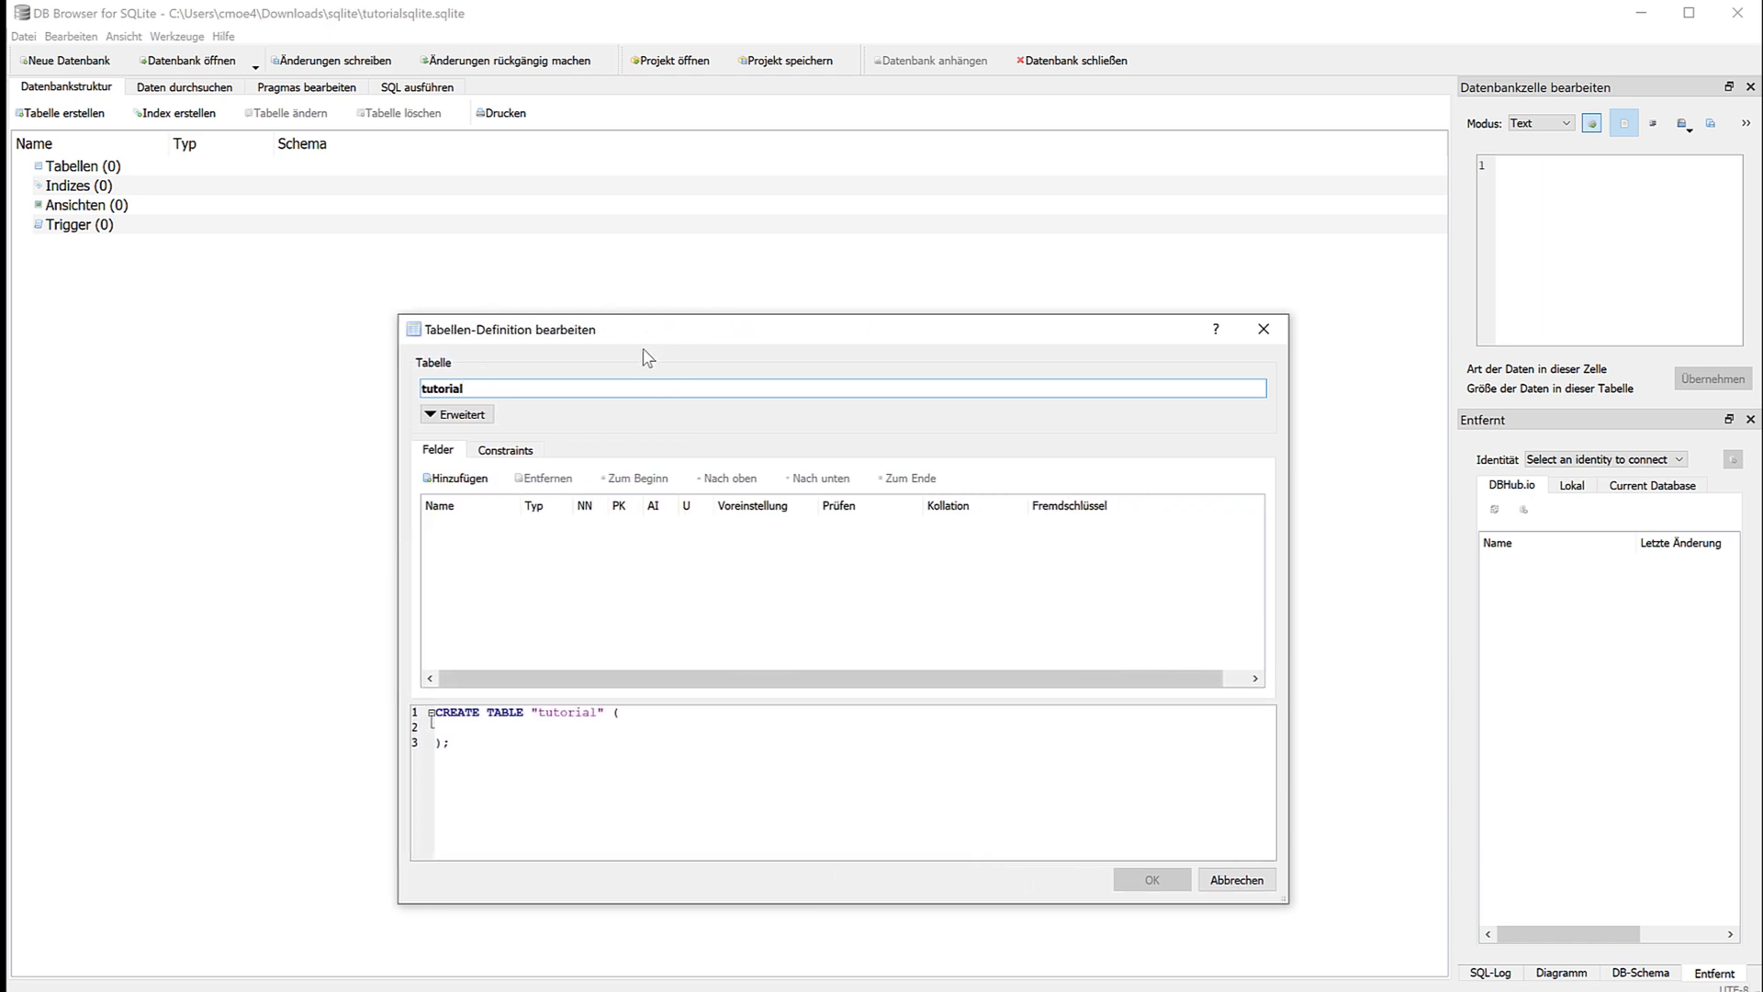
{"action": "left_click_drag", "start_coordinate": [658, 335], "coordinate": [679, 253]}
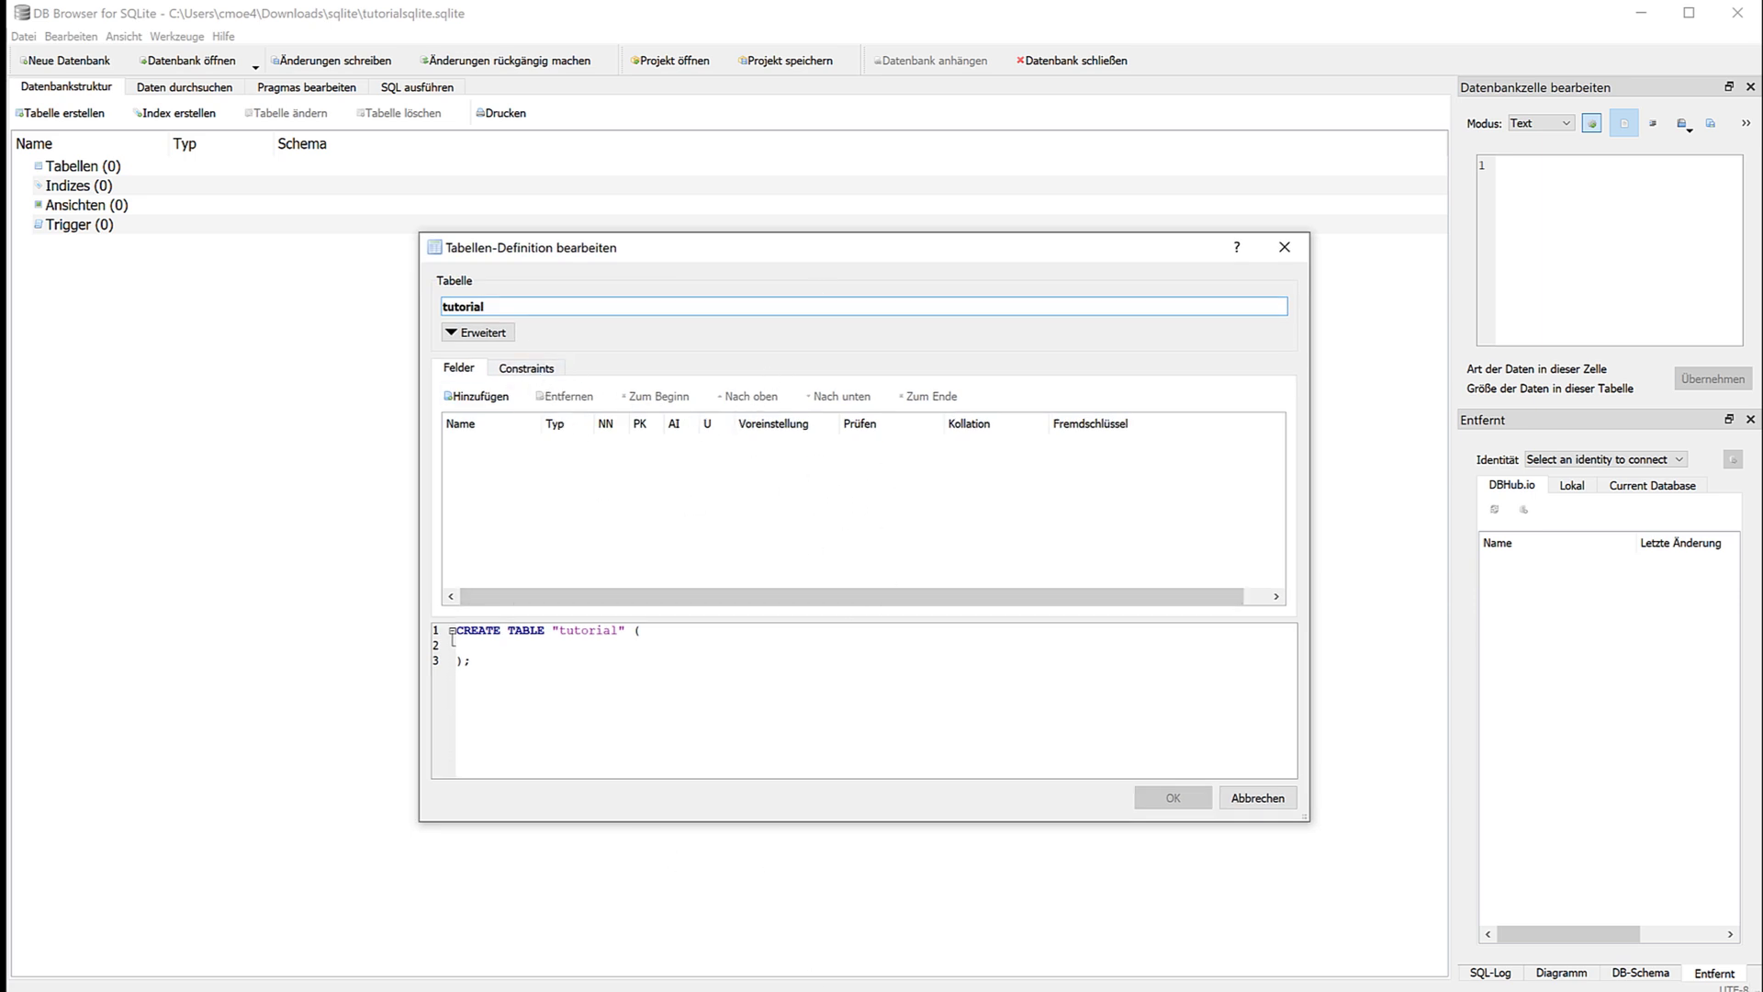
Step: Check the database file tutorialsqlite.sqlite in the sqlite folder in File Explorer and return to the table definition
{"action": "key", "text": "alt+Tab"}
{"action": "left_click_drag", "start_coordinate": [850, 602], "coordinate": [816, 516]}
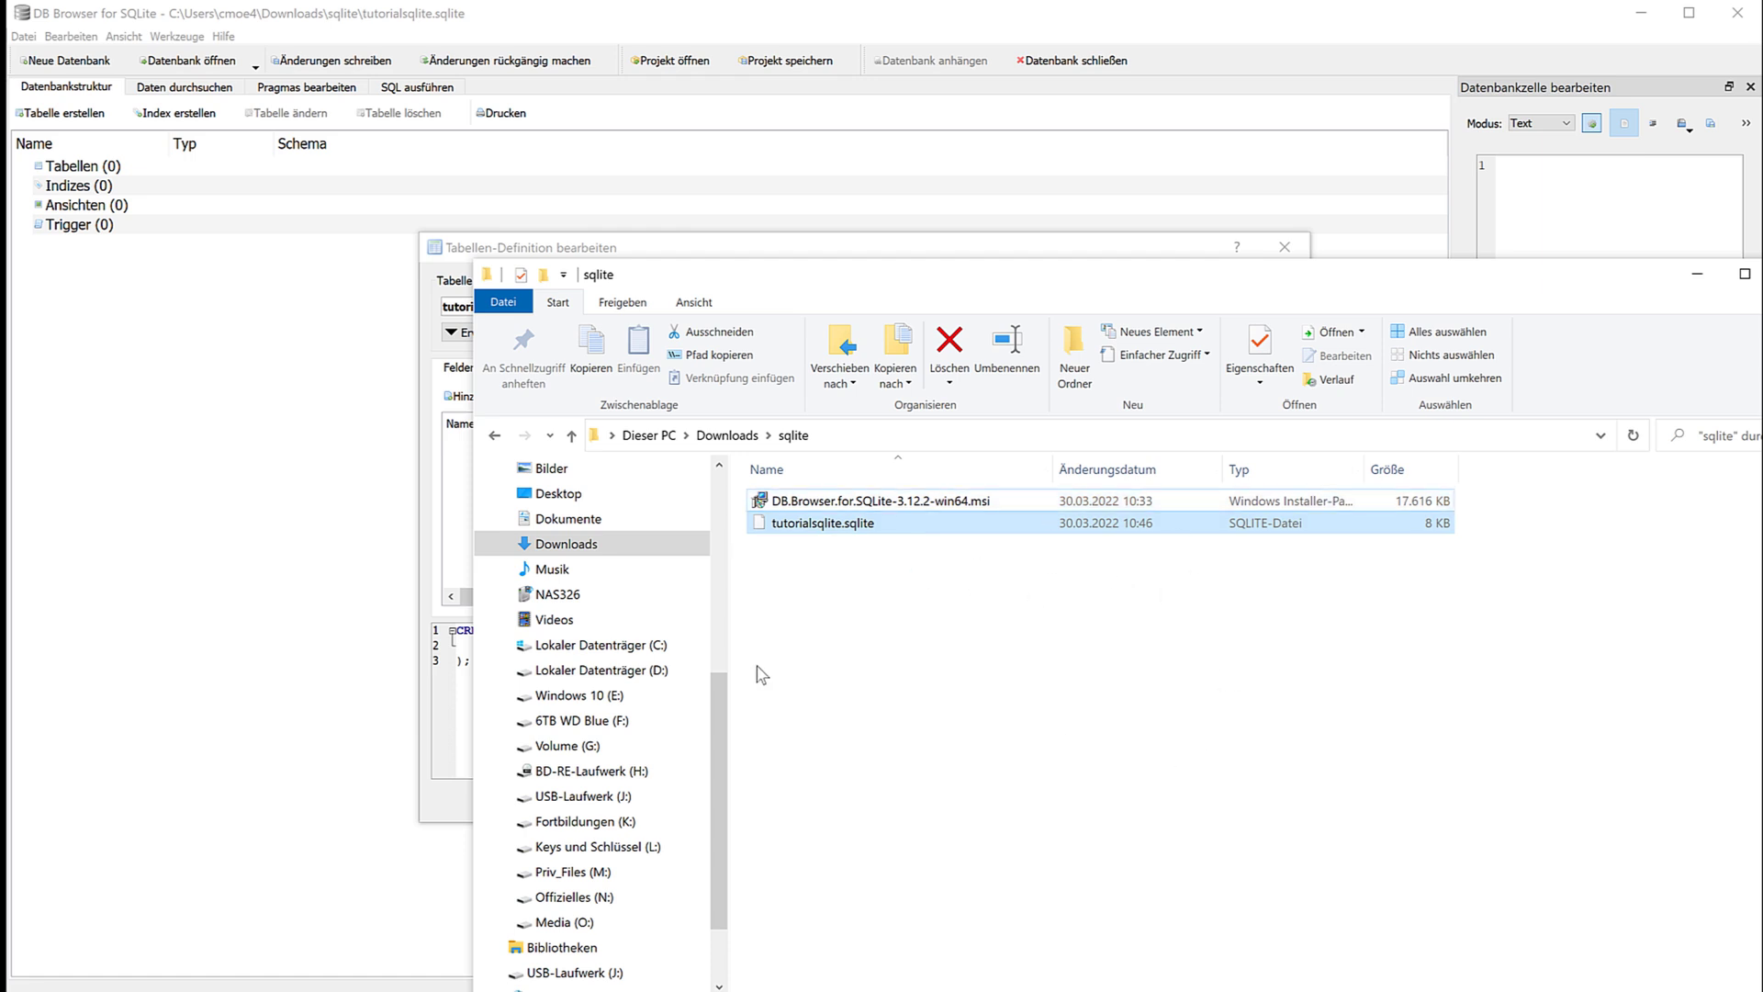
{"action": "left_click", "coordinate": [707, 256]}
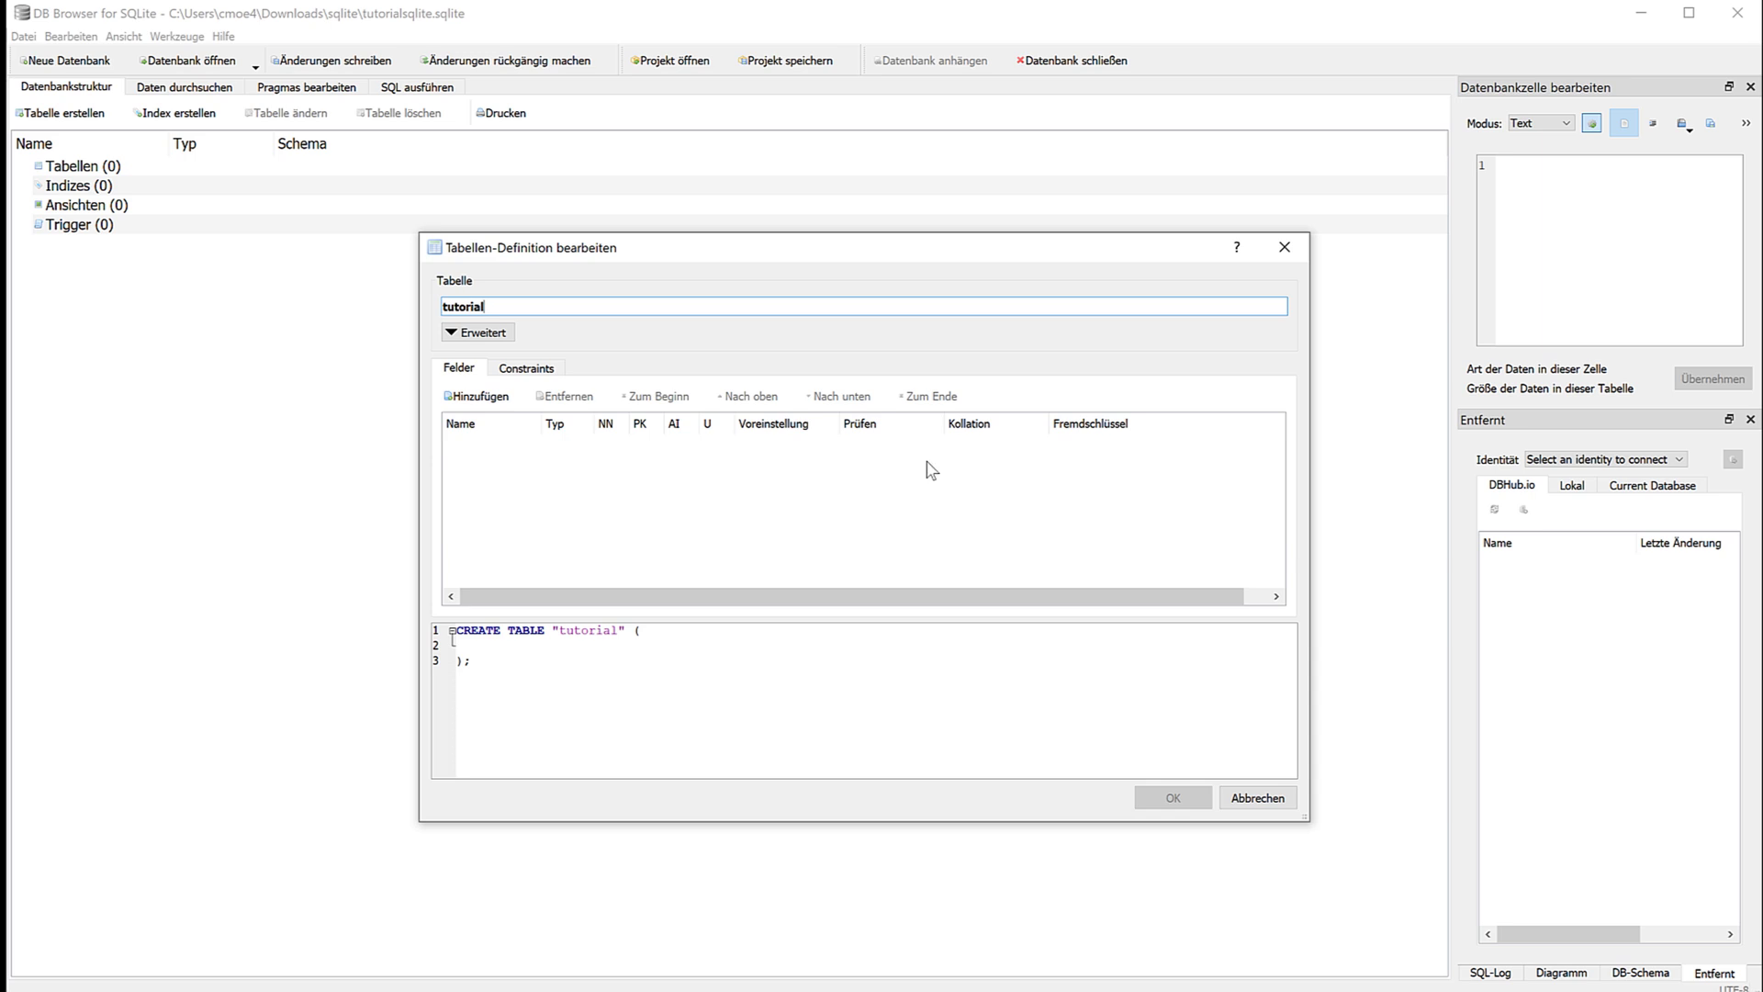
Step: Add a first field named id to the table and rename the table to user
{"action": "double_click", "coordinate": [470, 305]}
{"action": "left_click", "coordinate": [477, 396]}
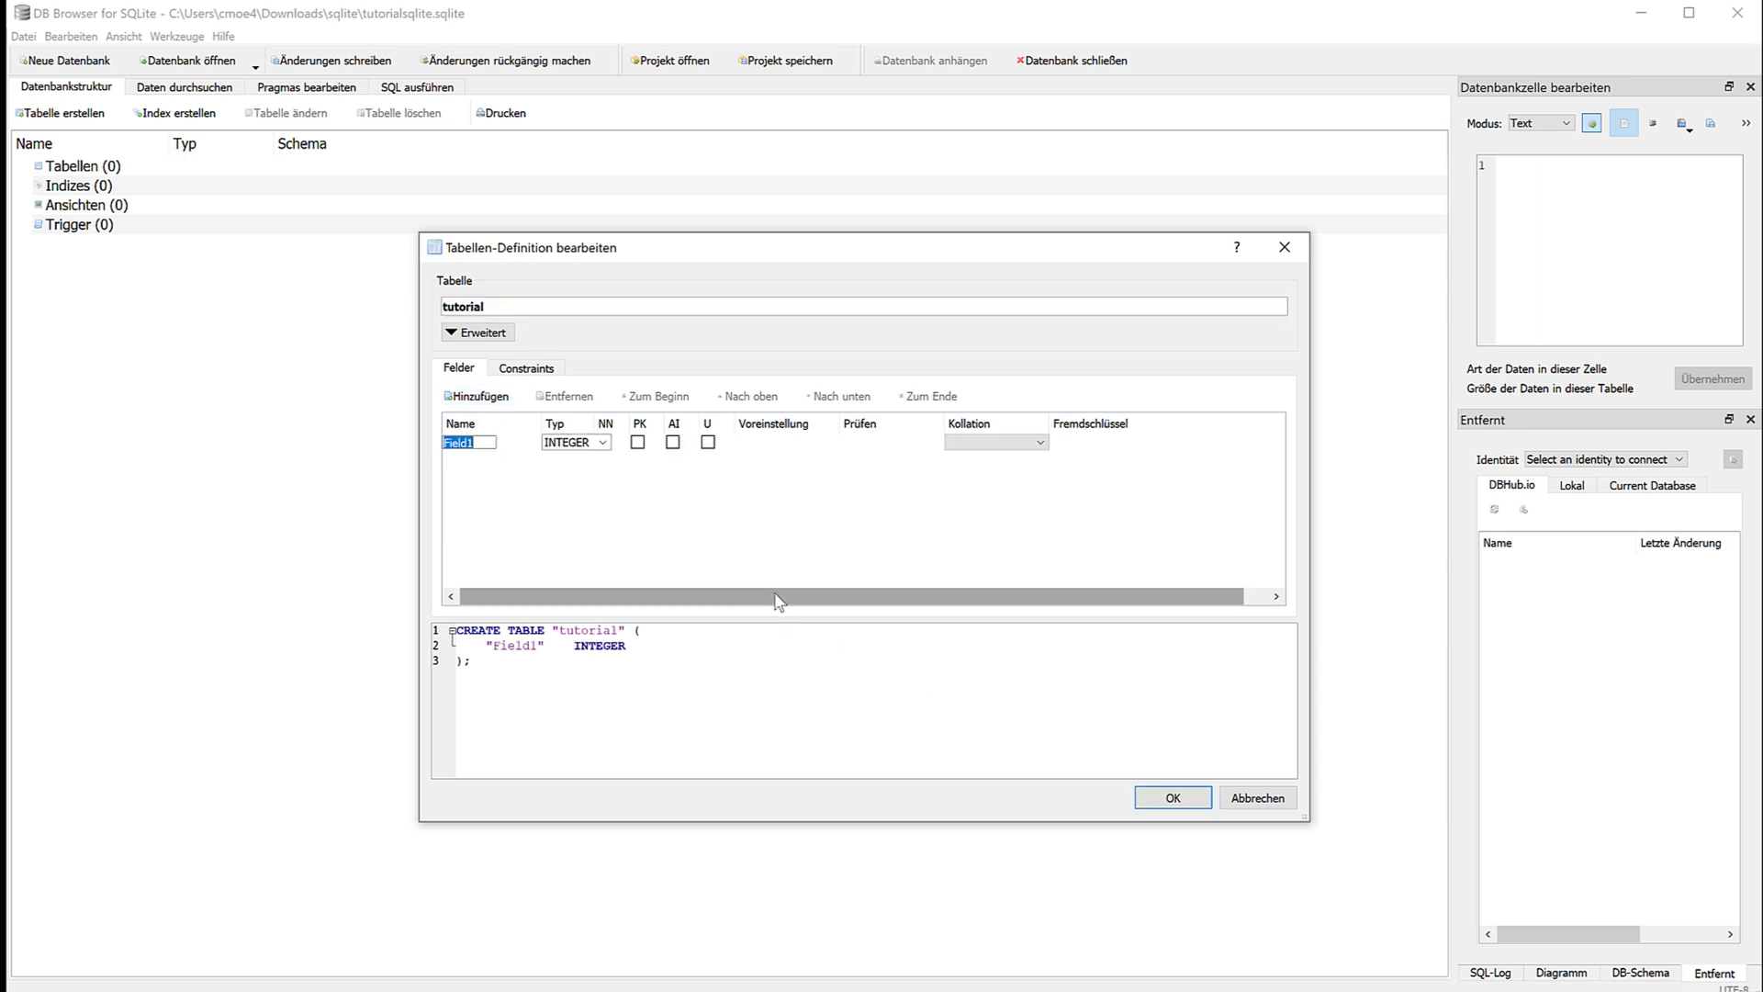
{"action": "type", "text": "id"}
{"action": "double_click", "coordinate": [569, 303]}
{"action": "type", "text": "user"}
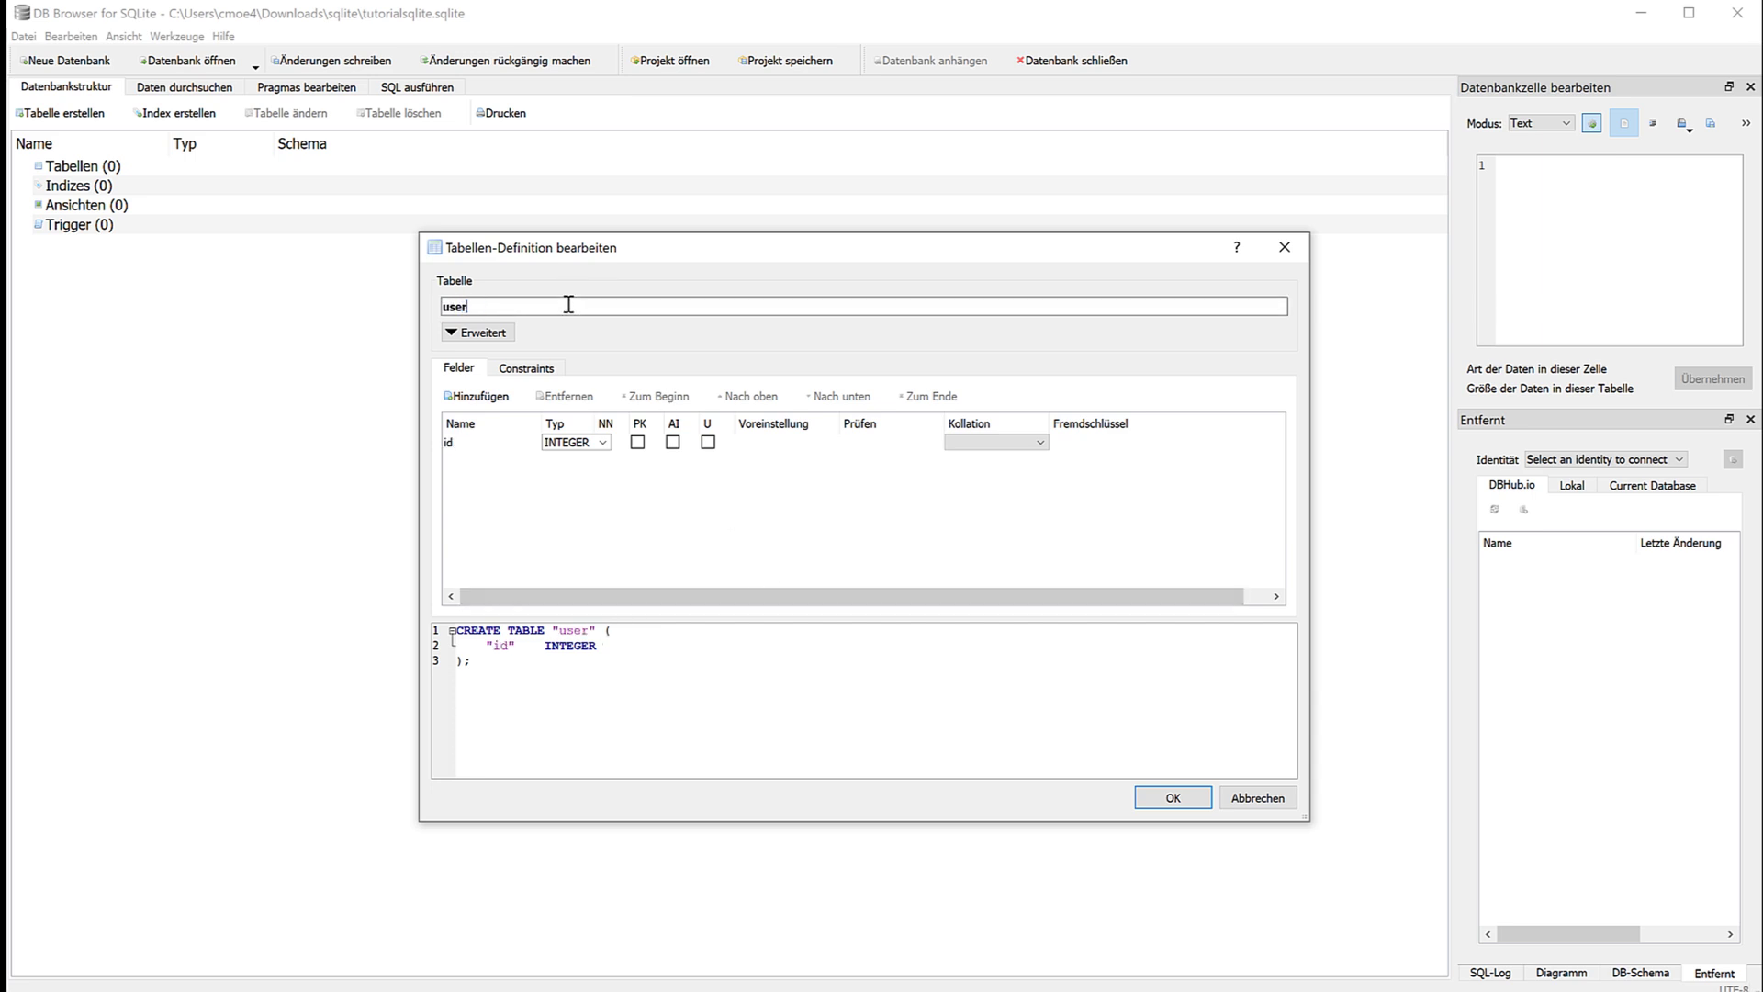
Step: Define the id field as an INTEGER primary key with auto-increment and a unique constraint
{"action": "left_click", "coordinate": [605, 443]}
{"action": "left_click", "coordinate": [602, 453]}
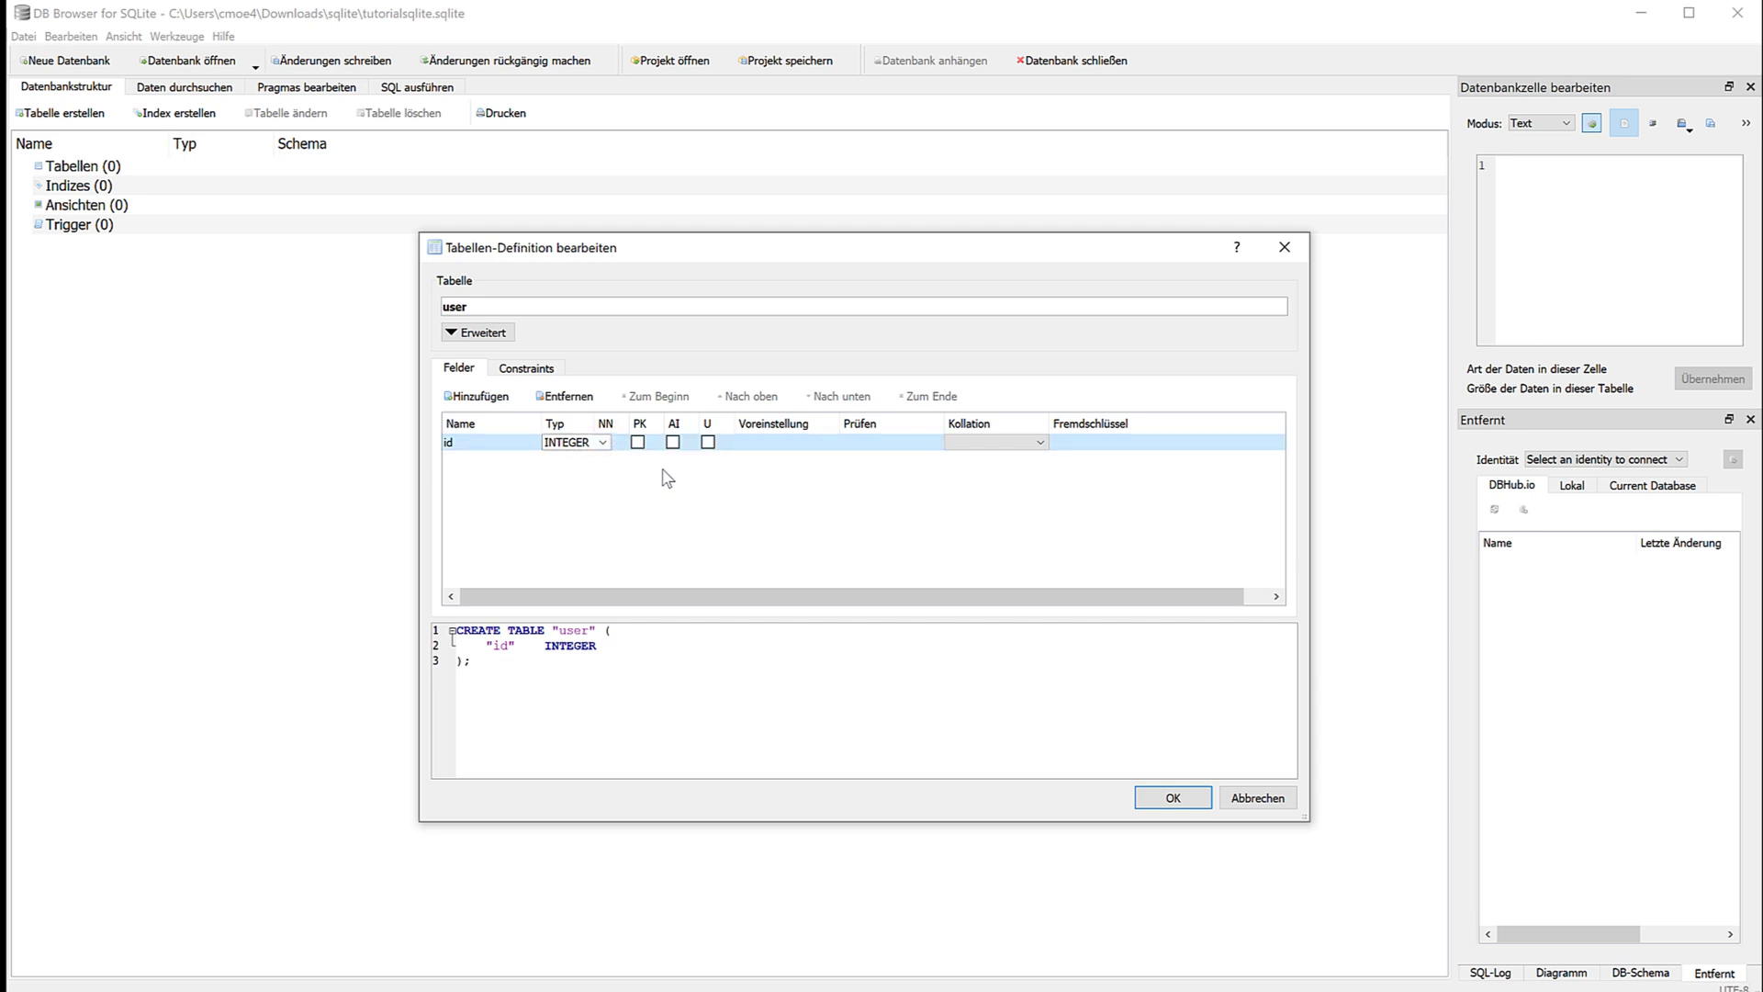
{"action": "left_click", "coordinate": [638, 442]}
{"action": "left_click", "coordinate": [675, 445]}
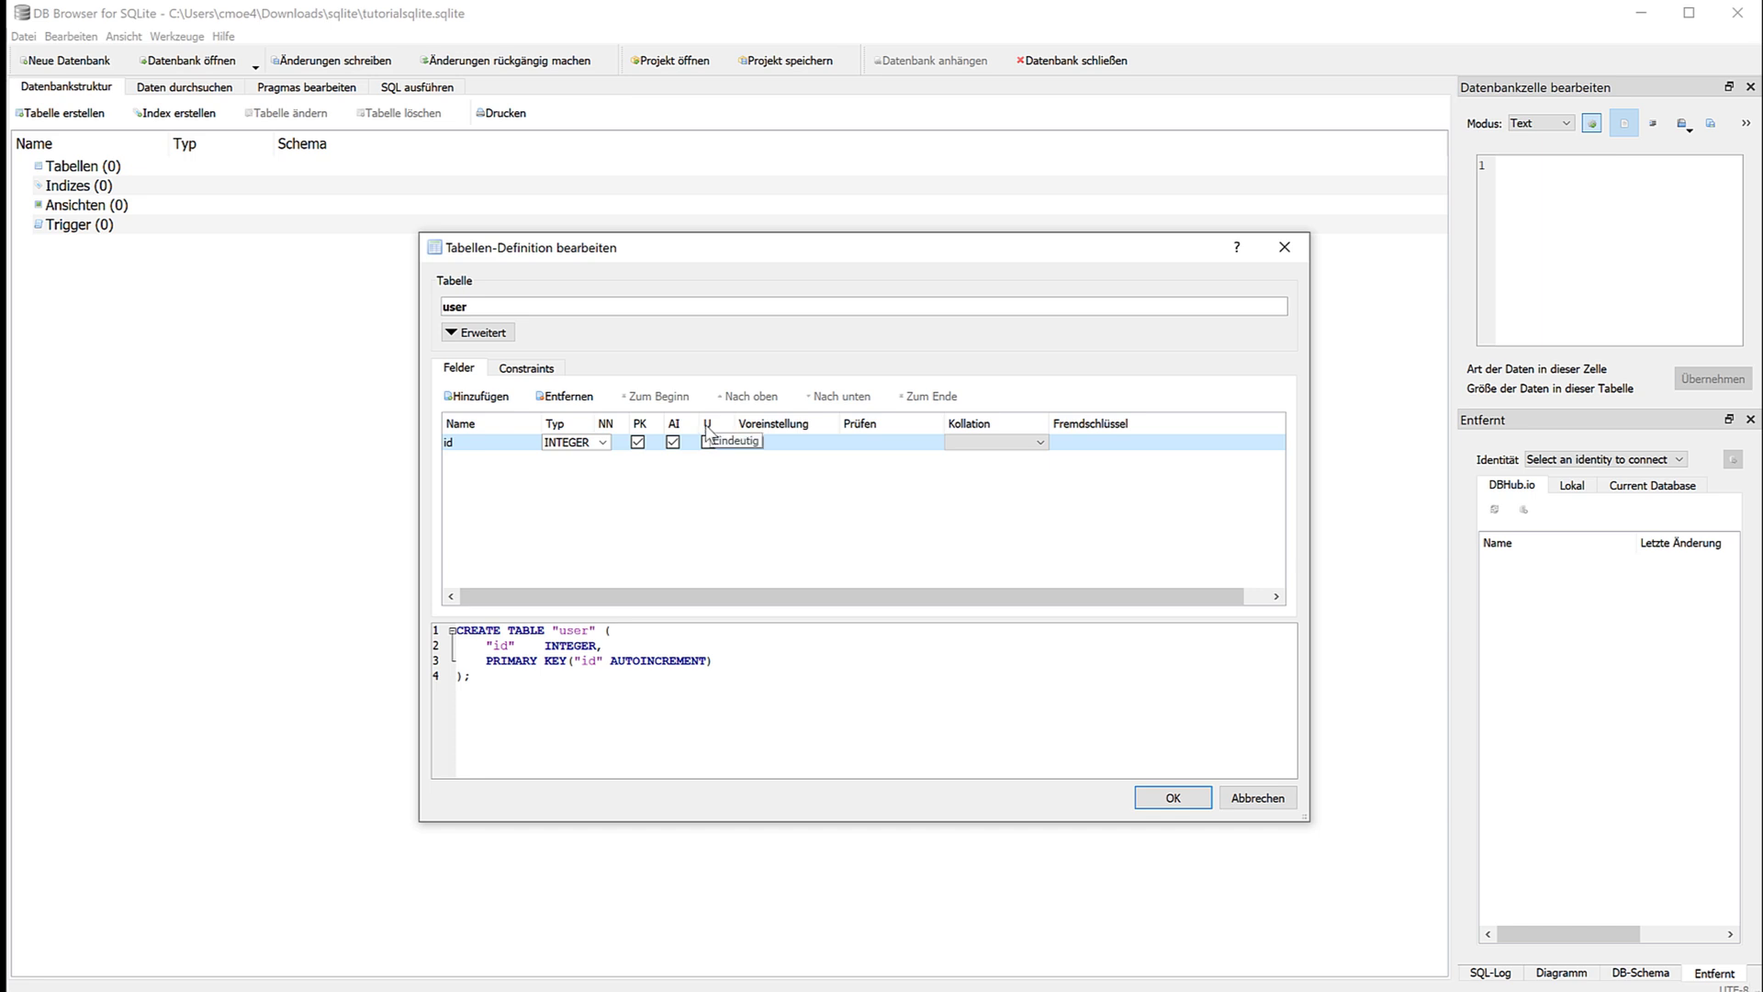
{"action": "left_click", "coordinate": [708, 442]}
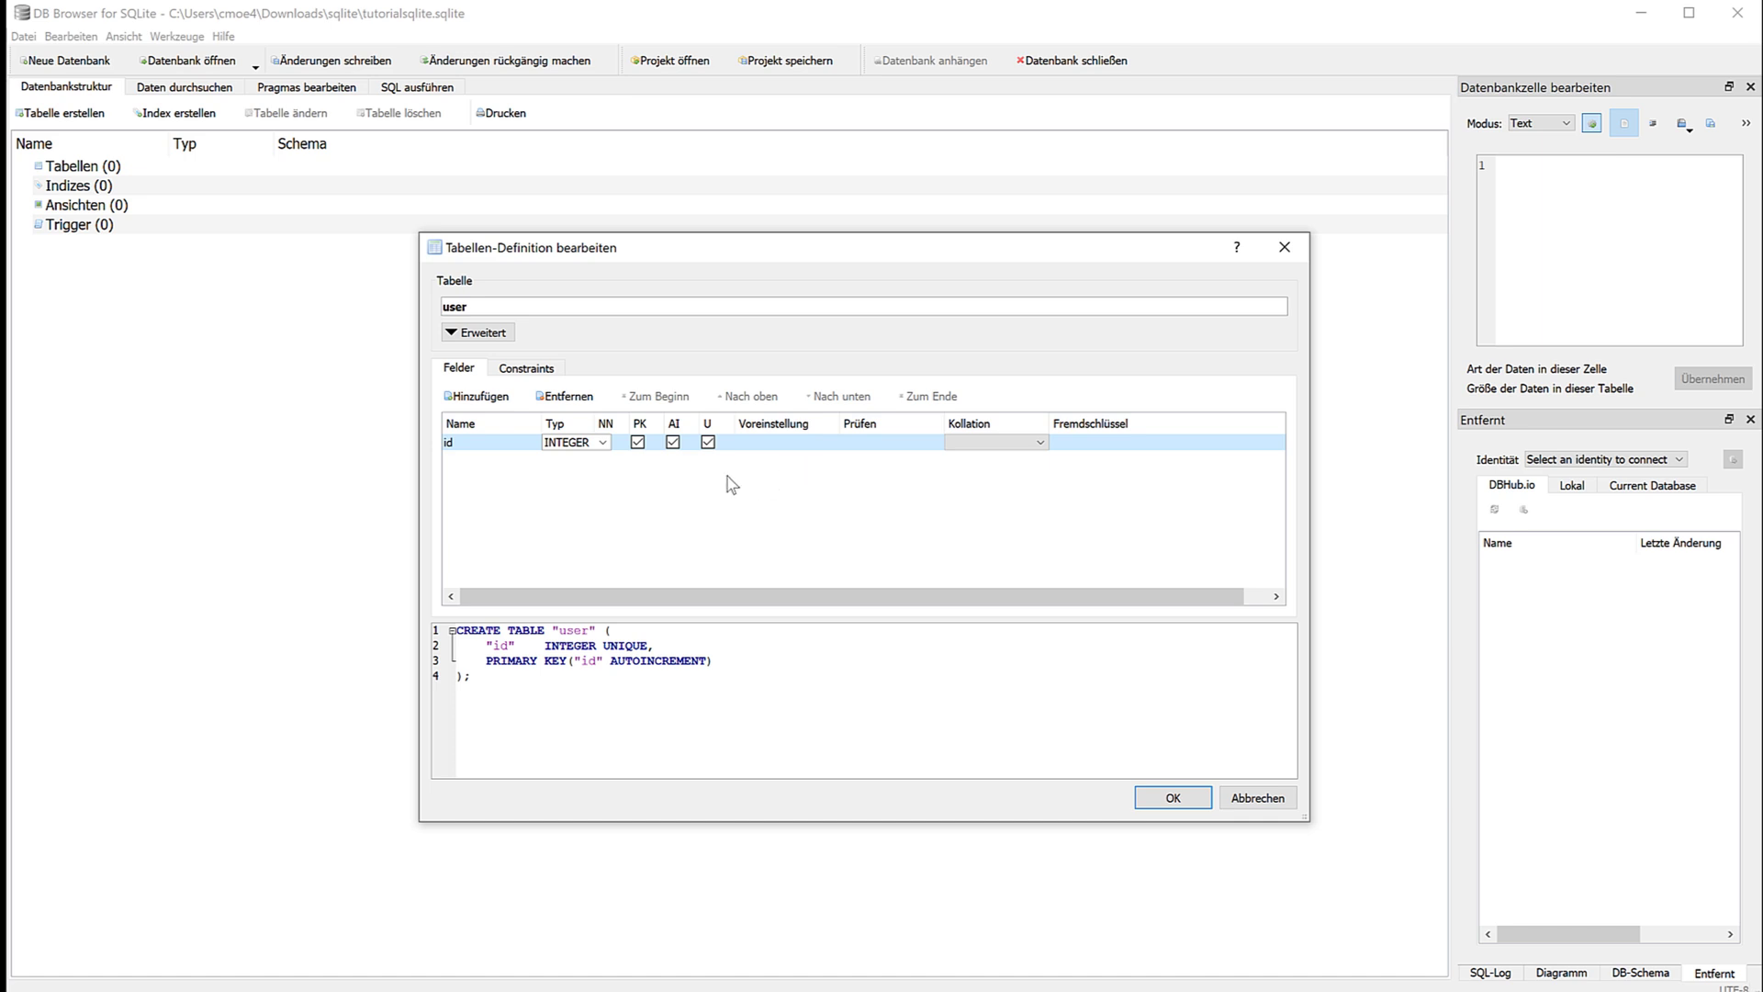
Step: Add a second field named username to the user table
{"action": "left_click", "coordinate": [476, 397]}
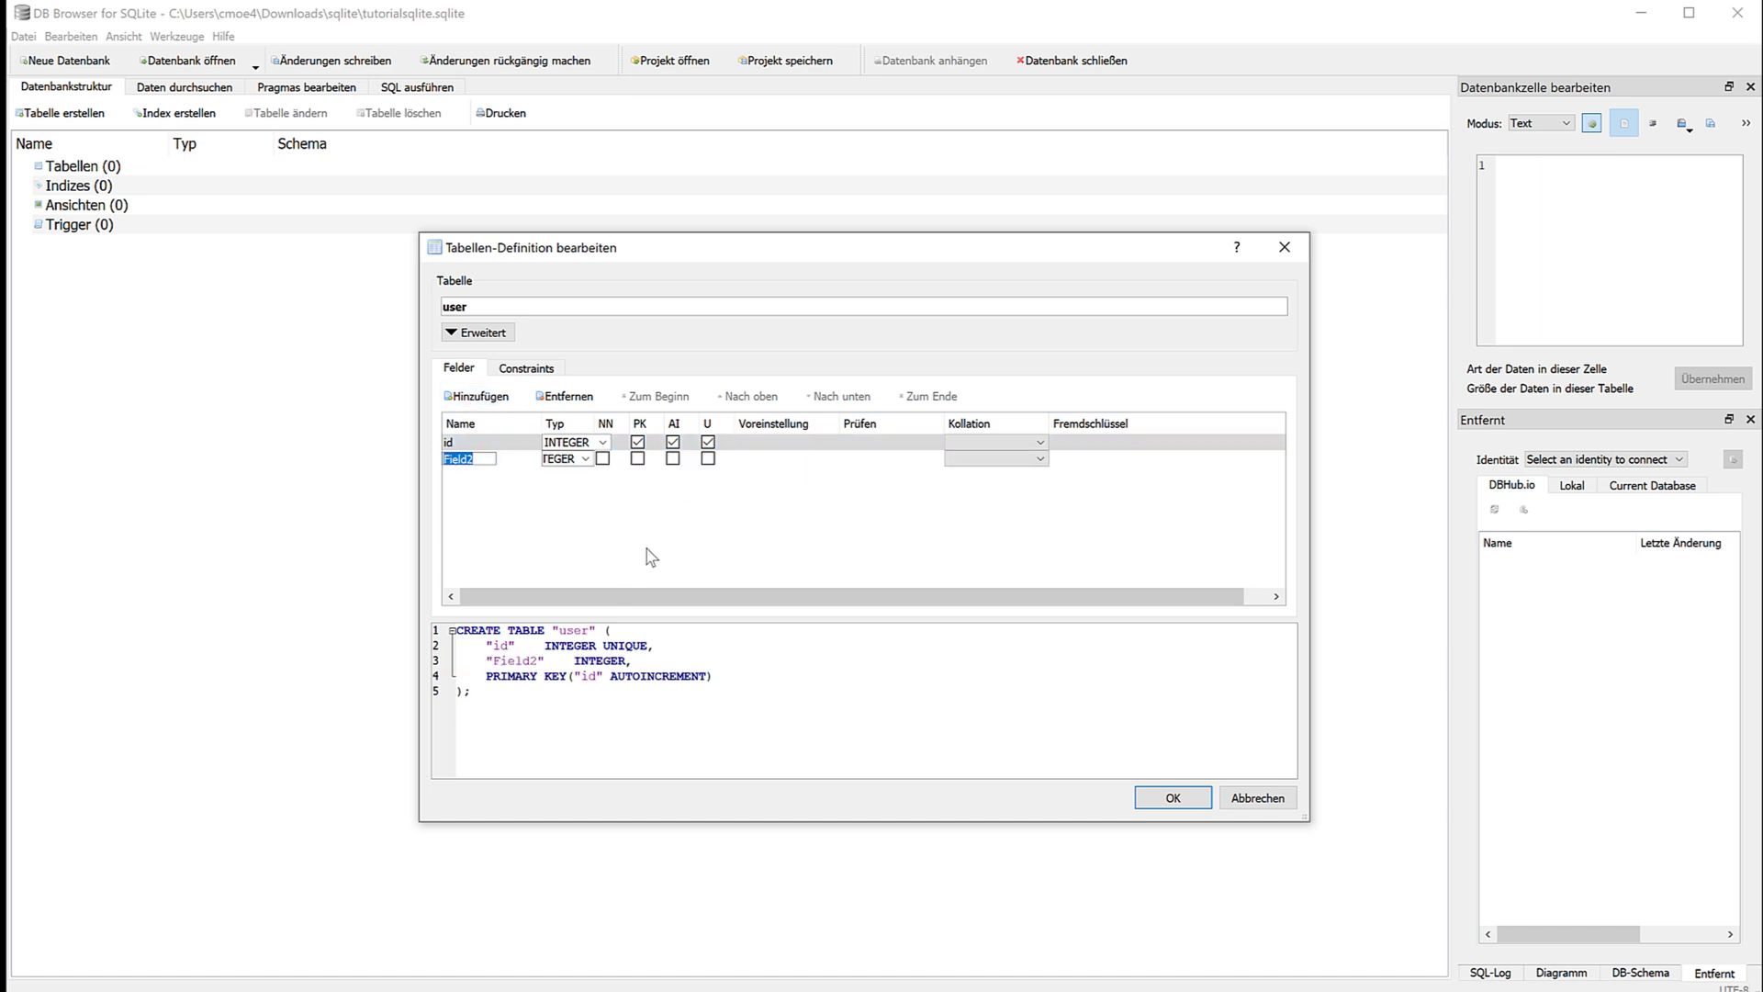
{"action": "type", "text": "username"}
{"action": "left_click", "coordinate": [588, 462]}
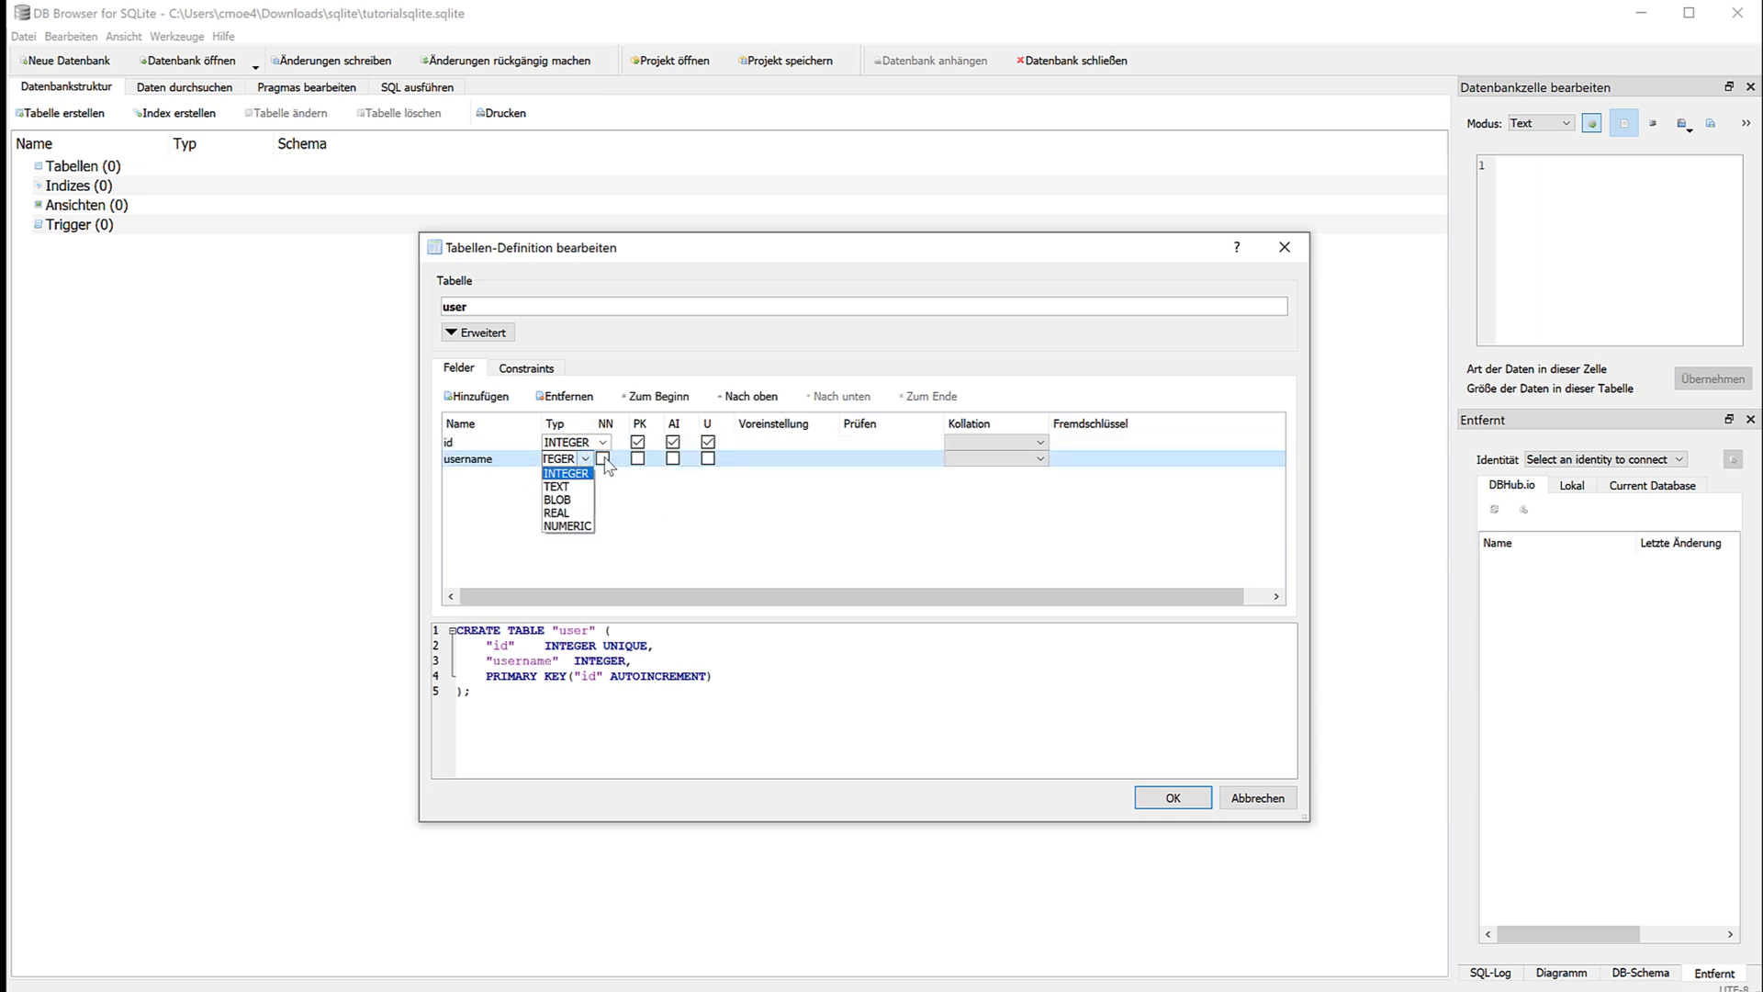
{"action": "left_click", "coordinate": [604, 443]}
{"action": "left_click", "coordinate": [605, 448]}
{"action": "left_click", "coordinate": [562, 459]}
Step: Widen the table definition dialog and its type column, and make id a not-null field of type INTEGER
{"action": "left_click_drag", "start_coordinate": [418, 495], "coordinate": [192, 496]}
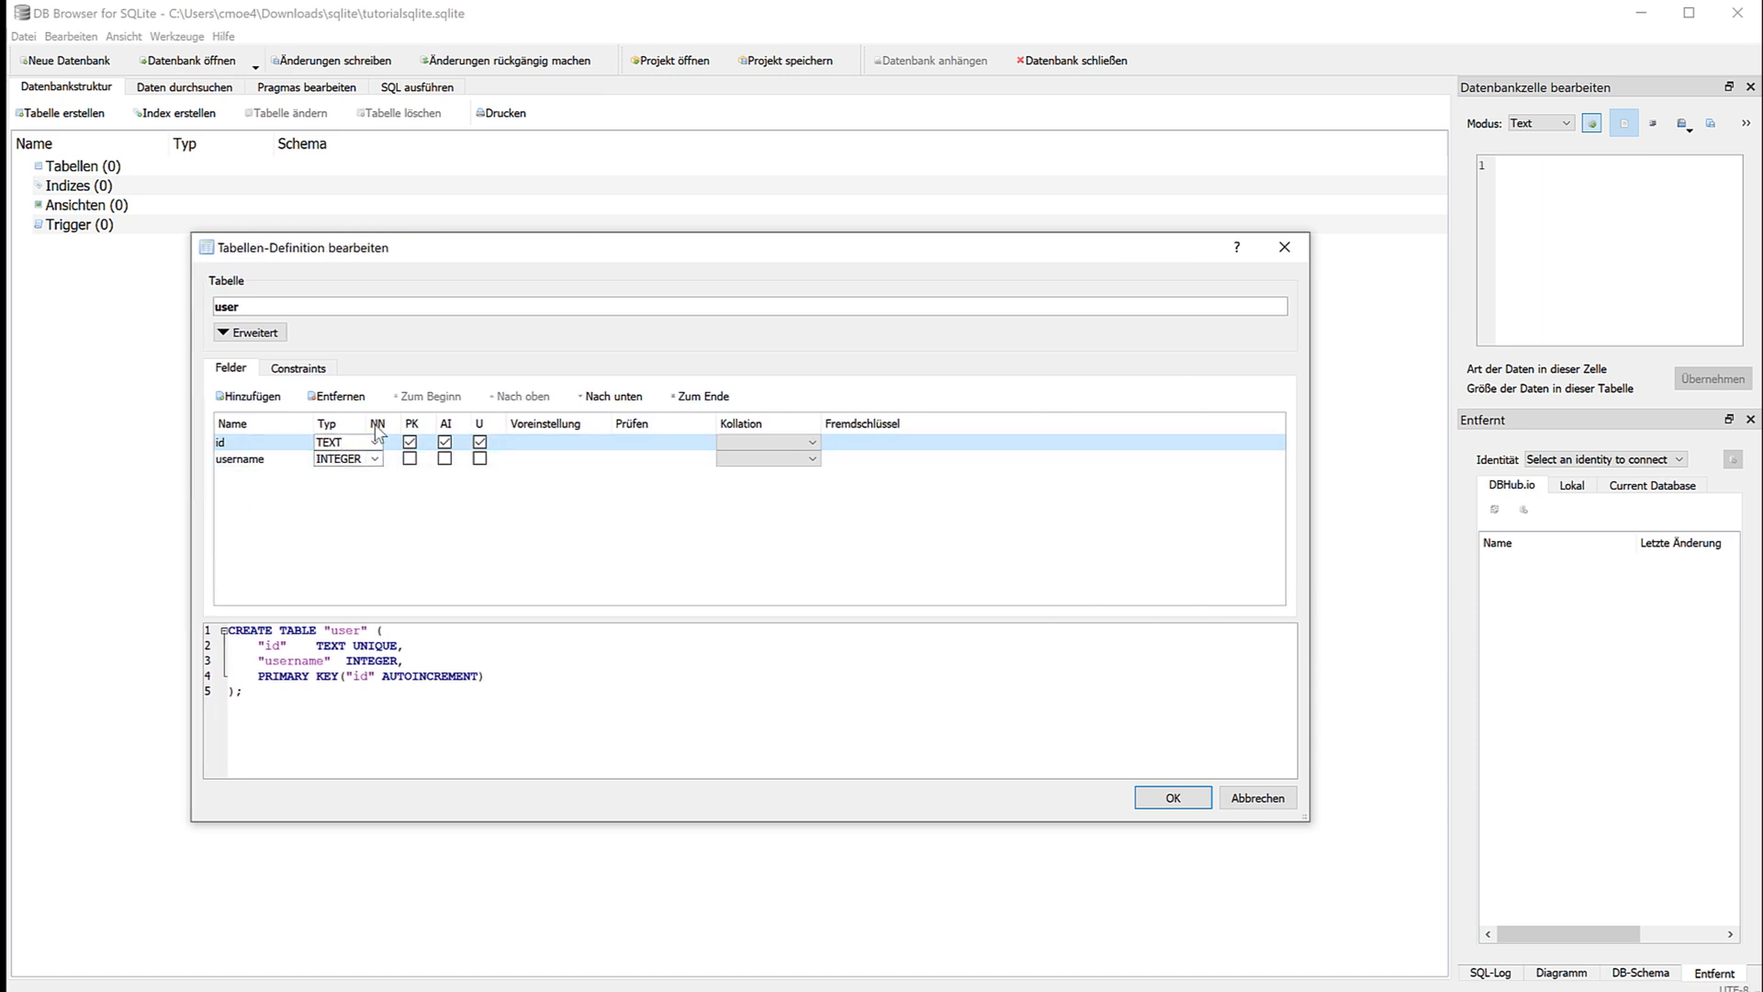
{"action": "left_click_drag", "start_coordinate": [387, 426], "coordinate": [422, 429]}
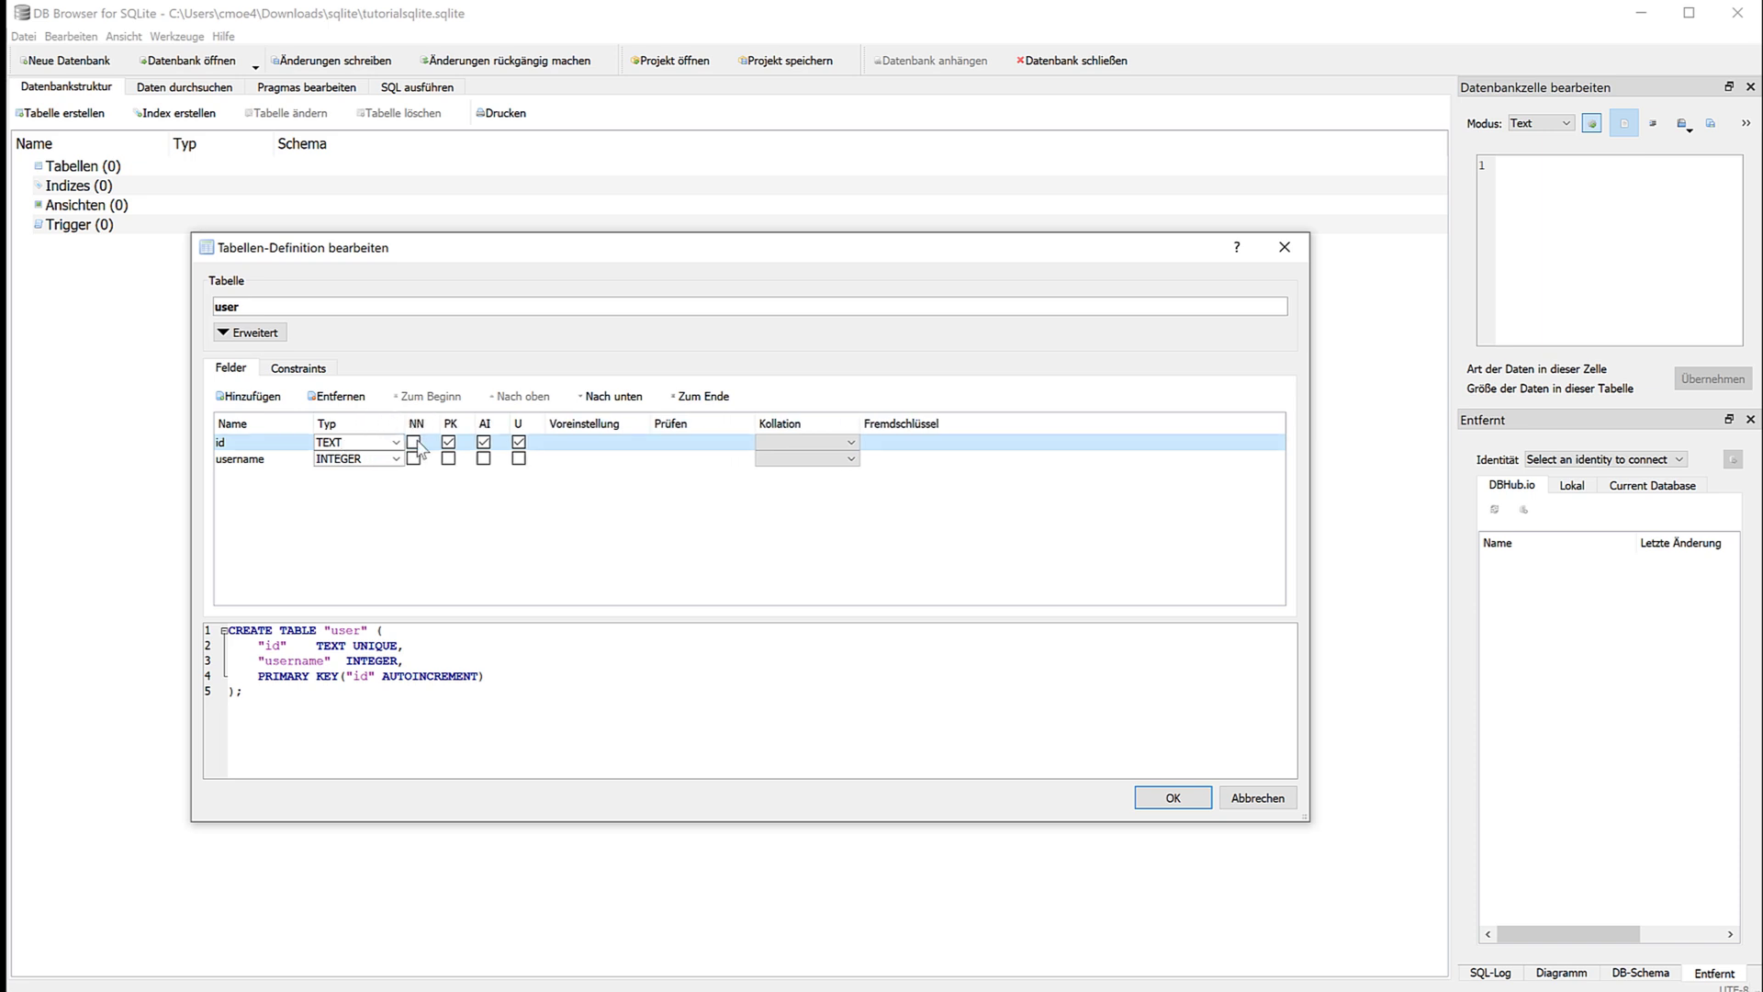
{"action": "left_click", "coordinate": [413, 442]}
{"action": "left_click", "coordinate": [396, 441]}
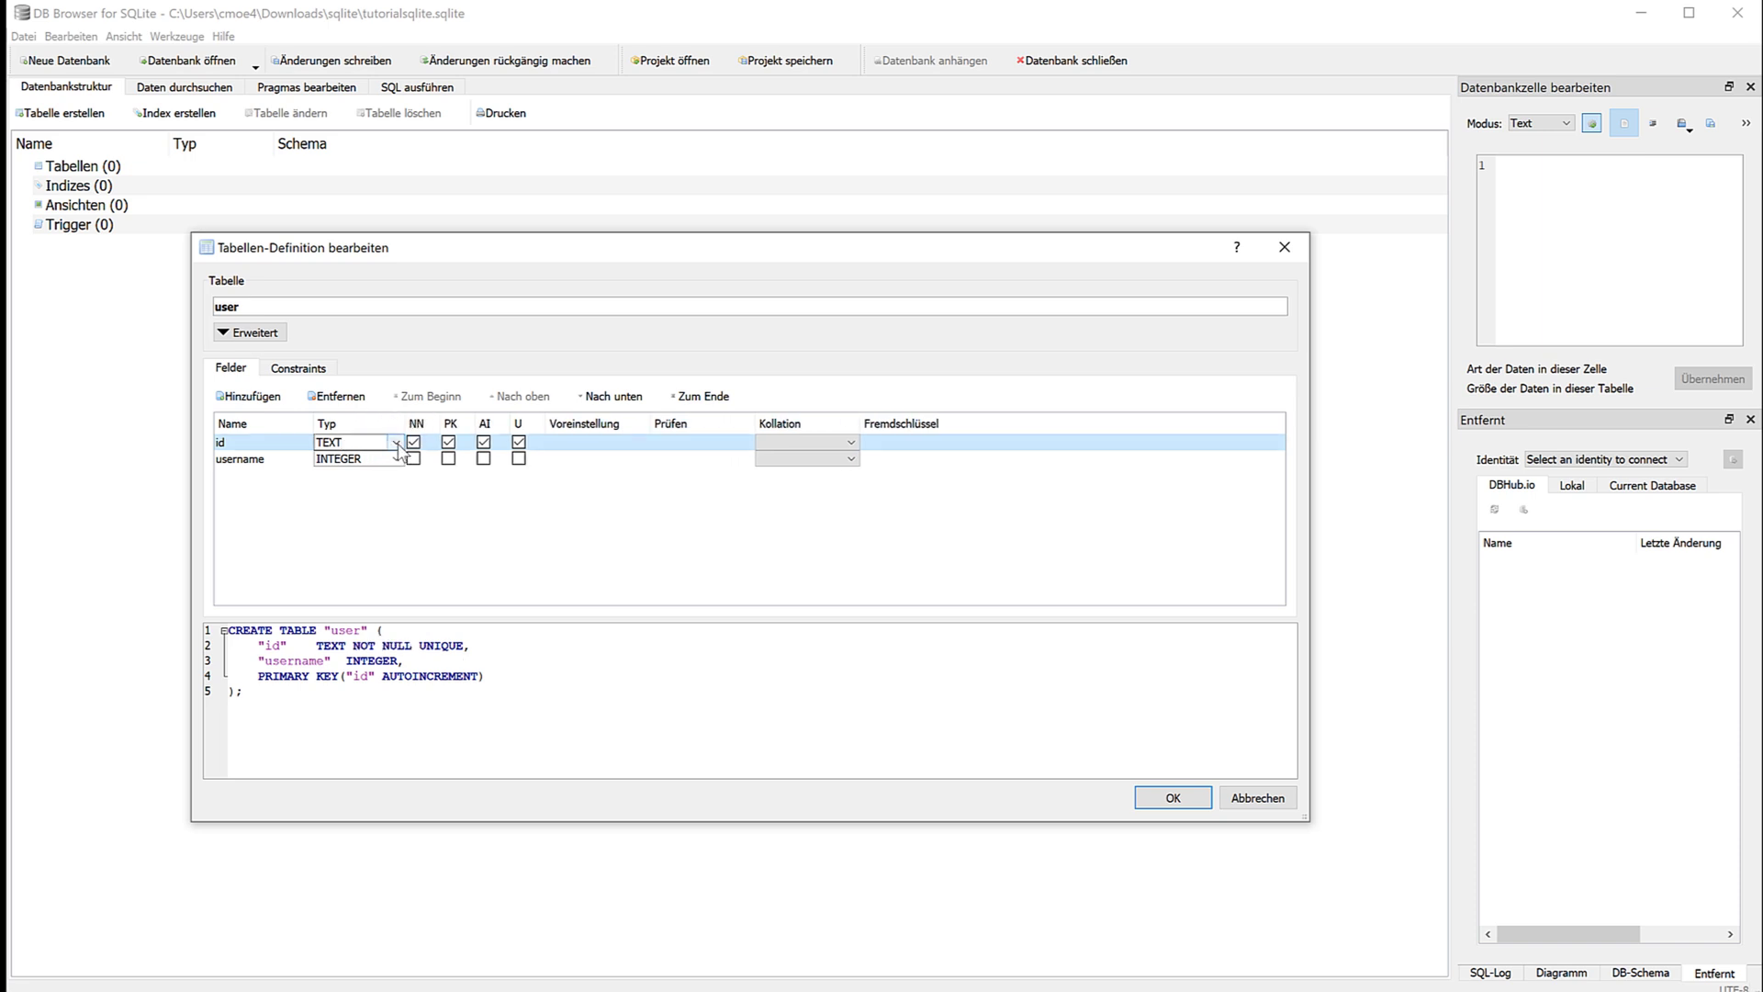
{"action": "left_click", "coordinate": [381, 459]}
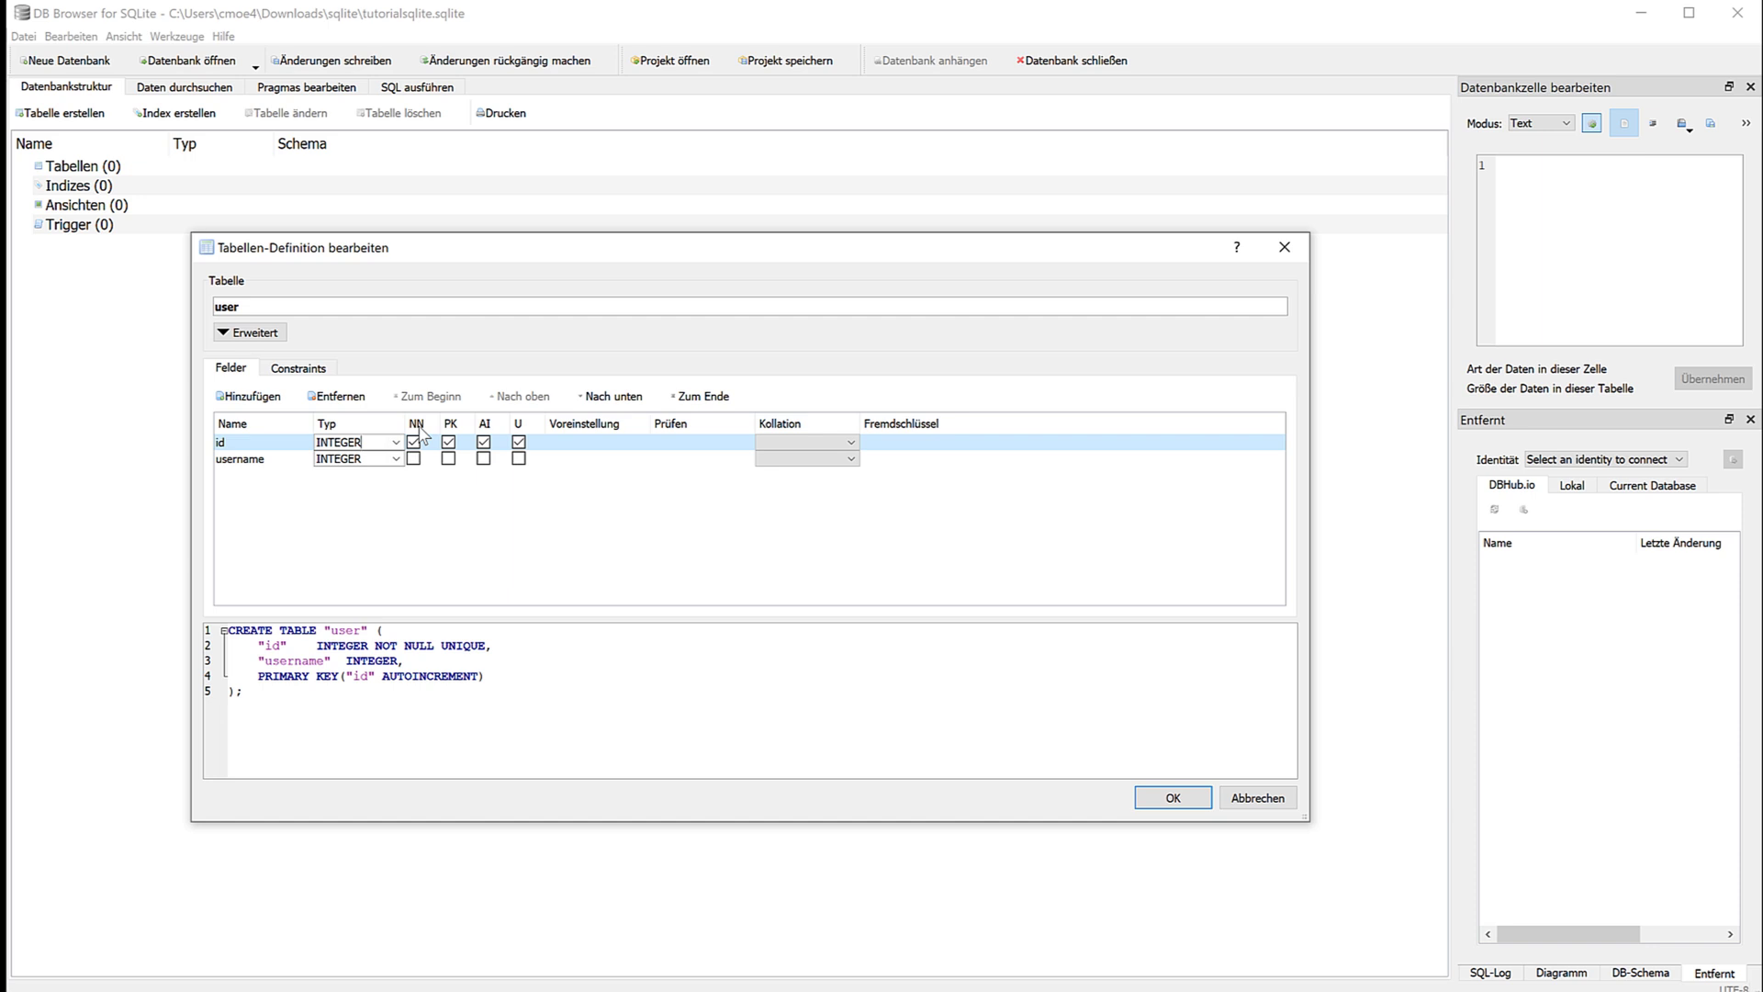
Step: Set the username field's type to TEXT and add a third field named email with type TEXT
{"action": "left_click", "coordinate": [396, 458]}
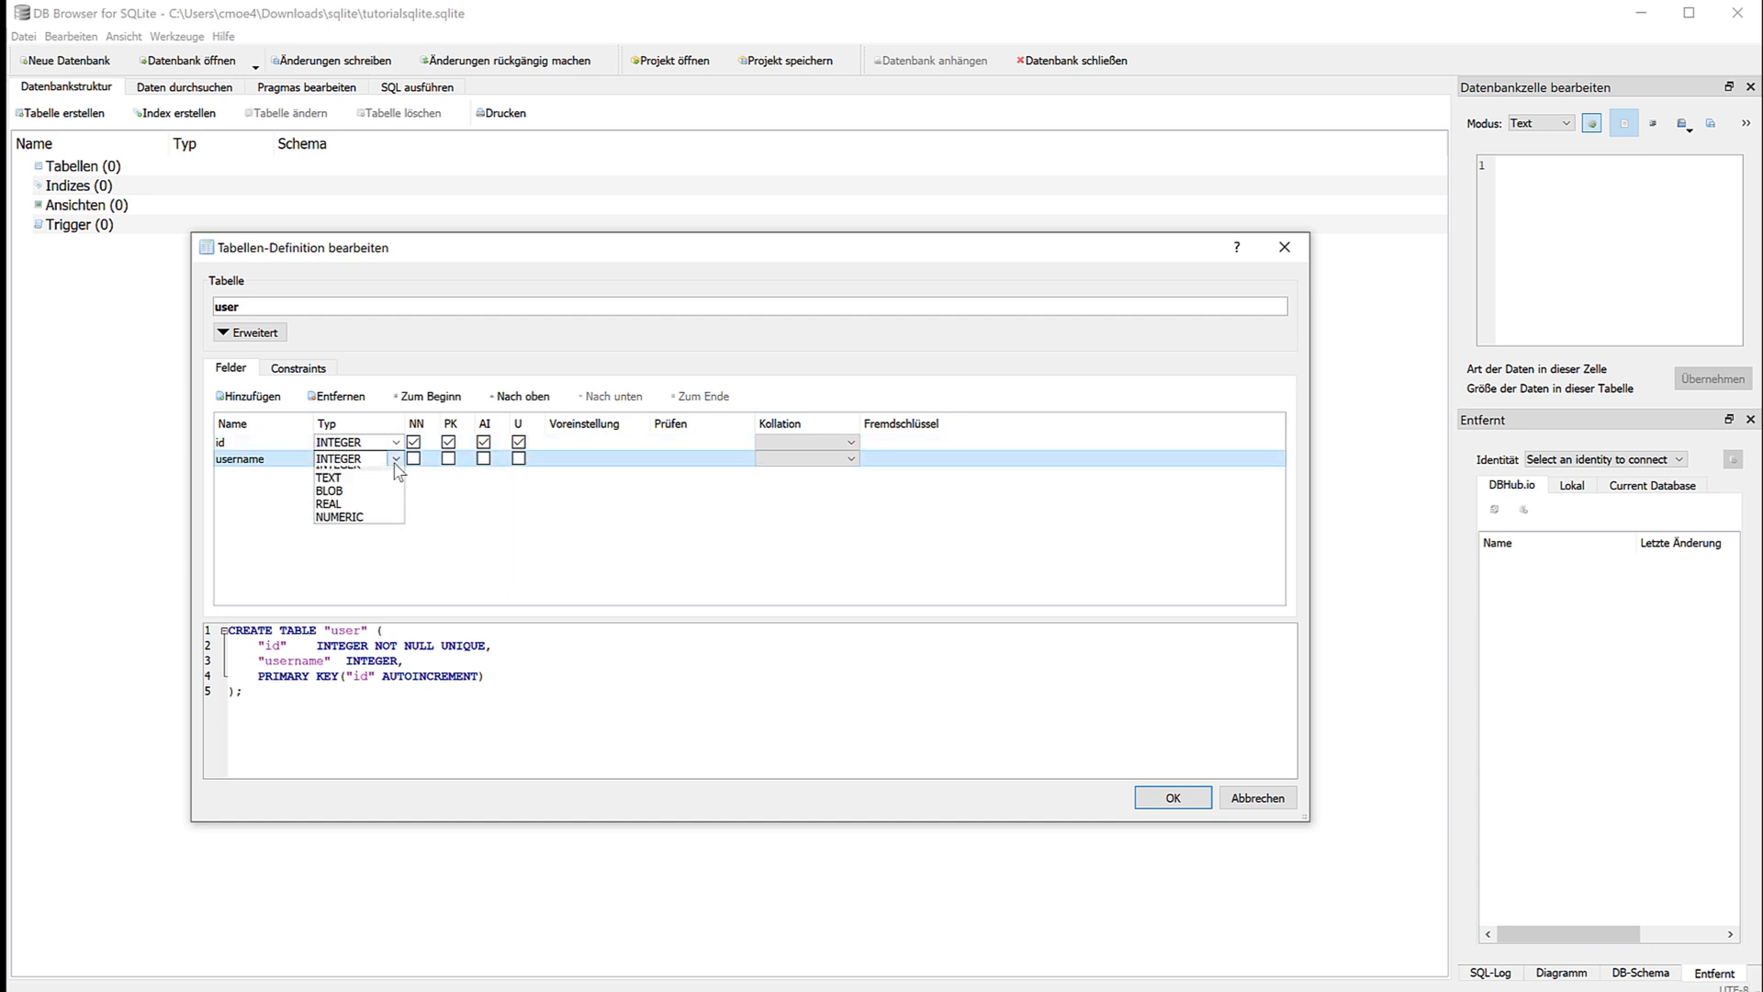
{"action": "left_click", "coordinate": [388, 492]}
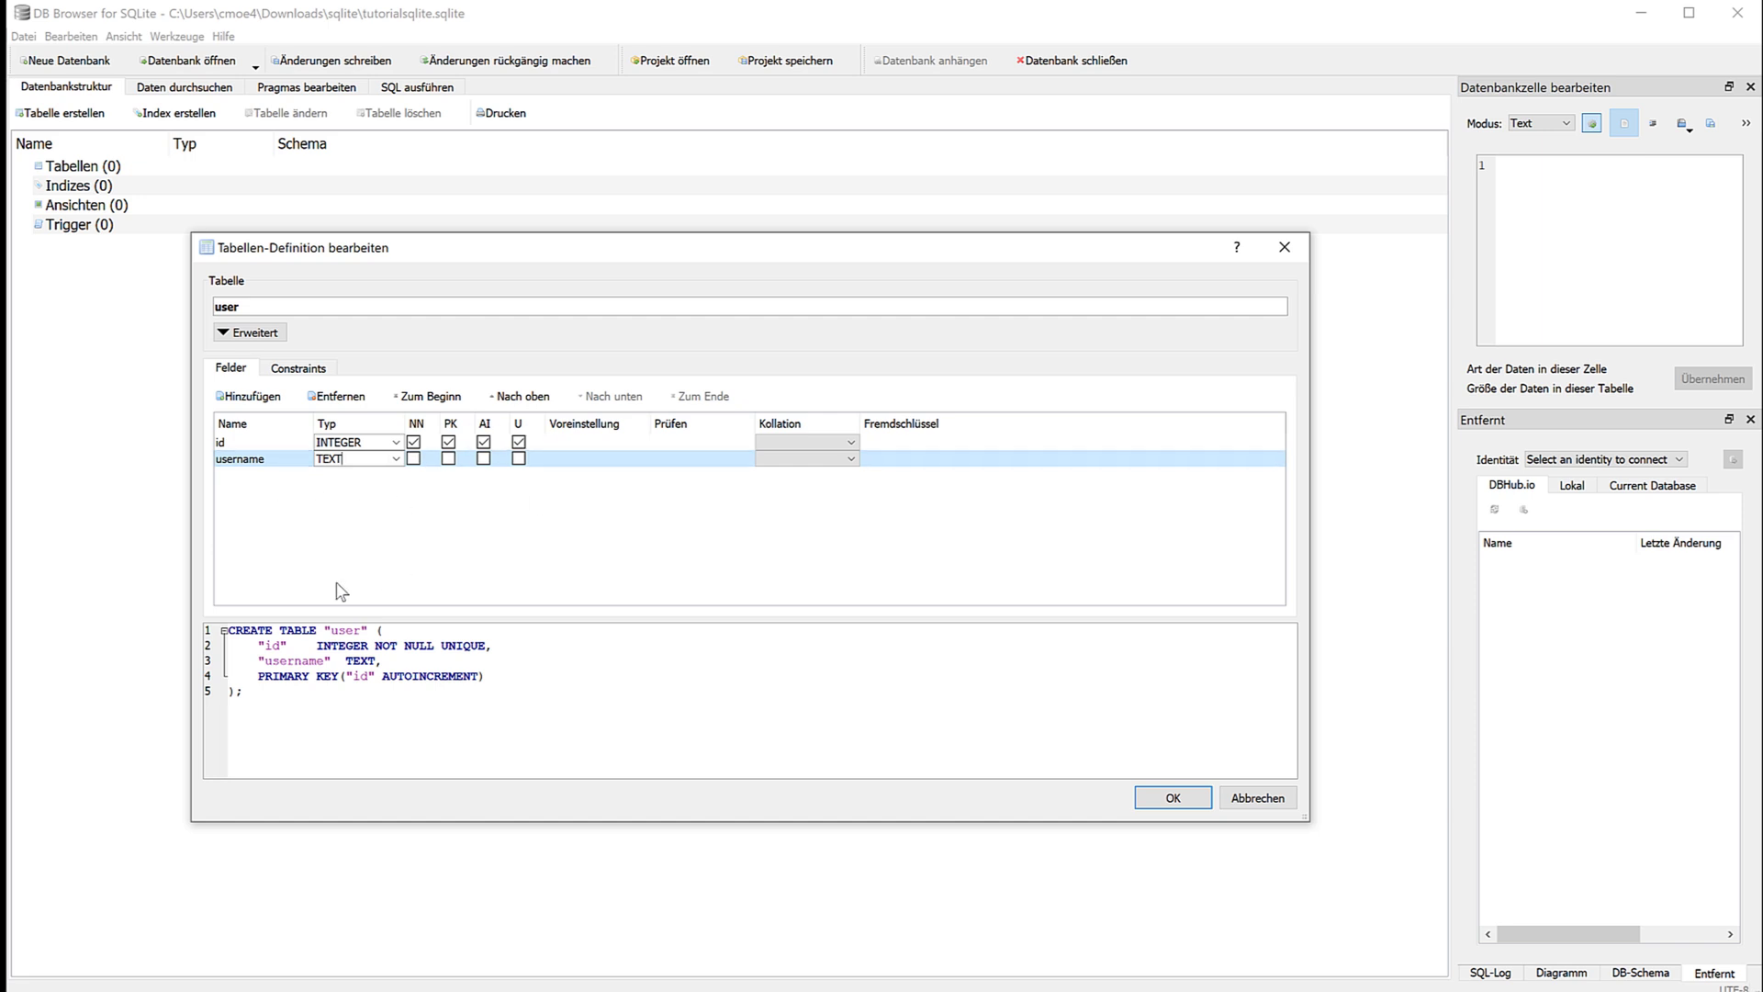
{"action": "left_click", "coordinate": [224, 397]}
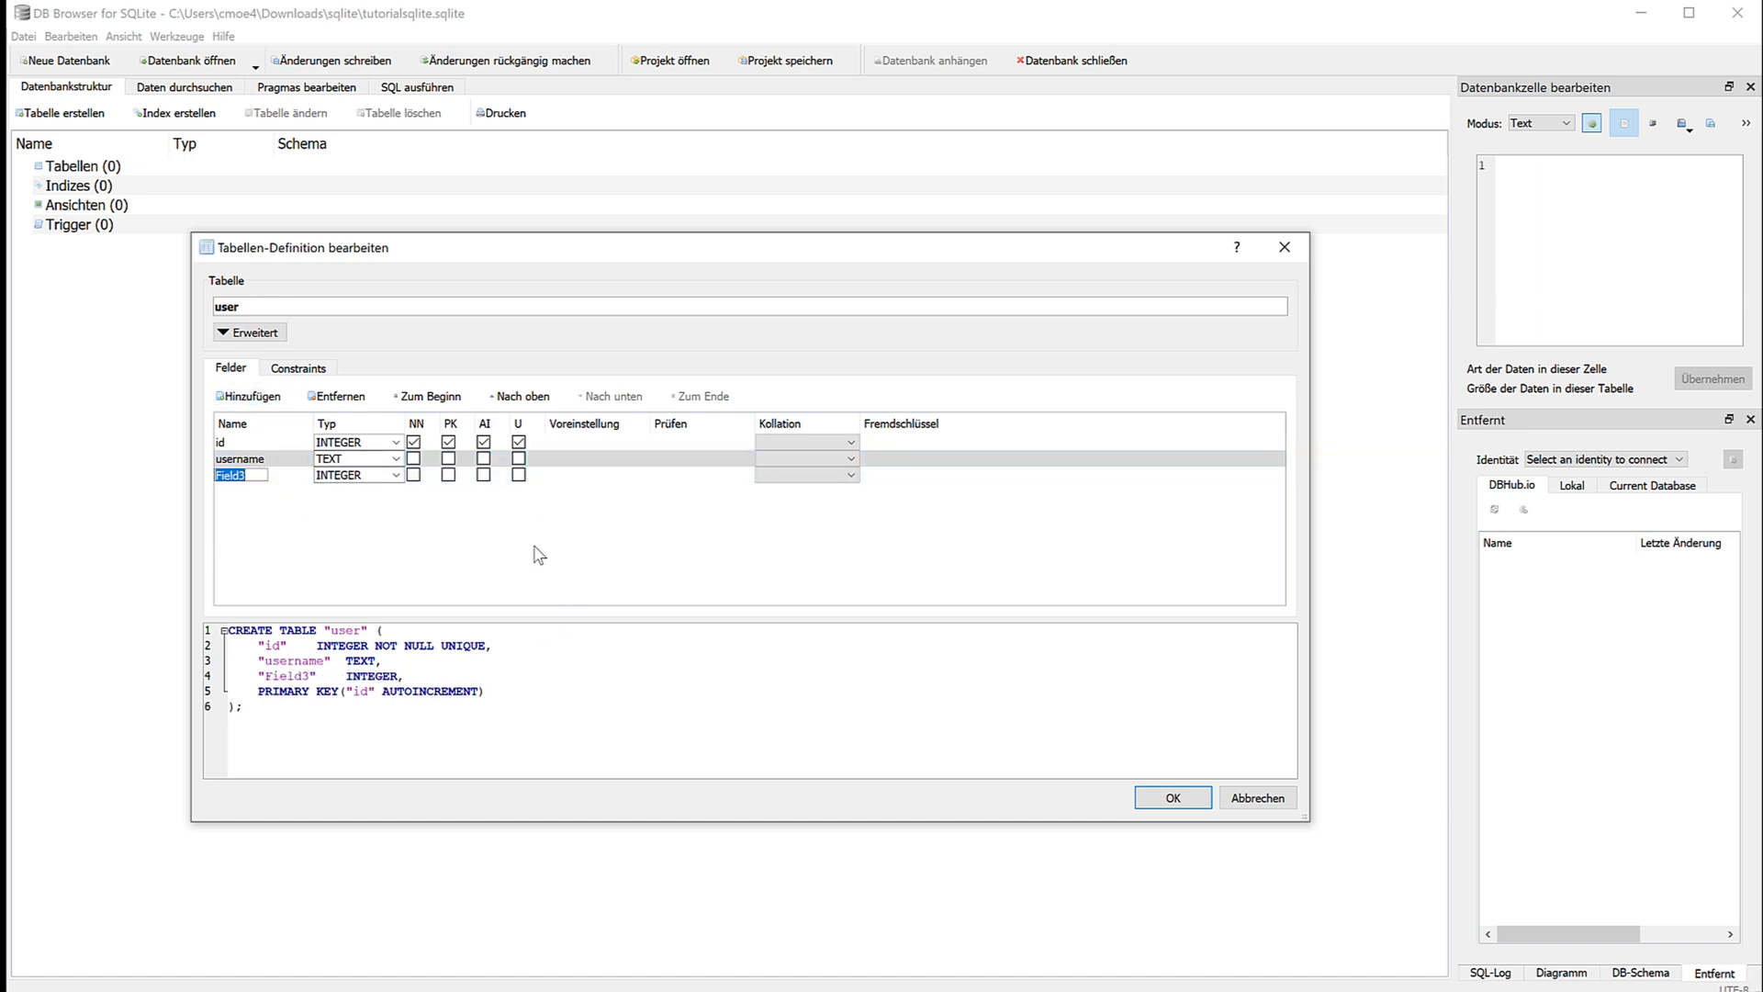
{"action": "left_click", "coordinate": [396, 475]}
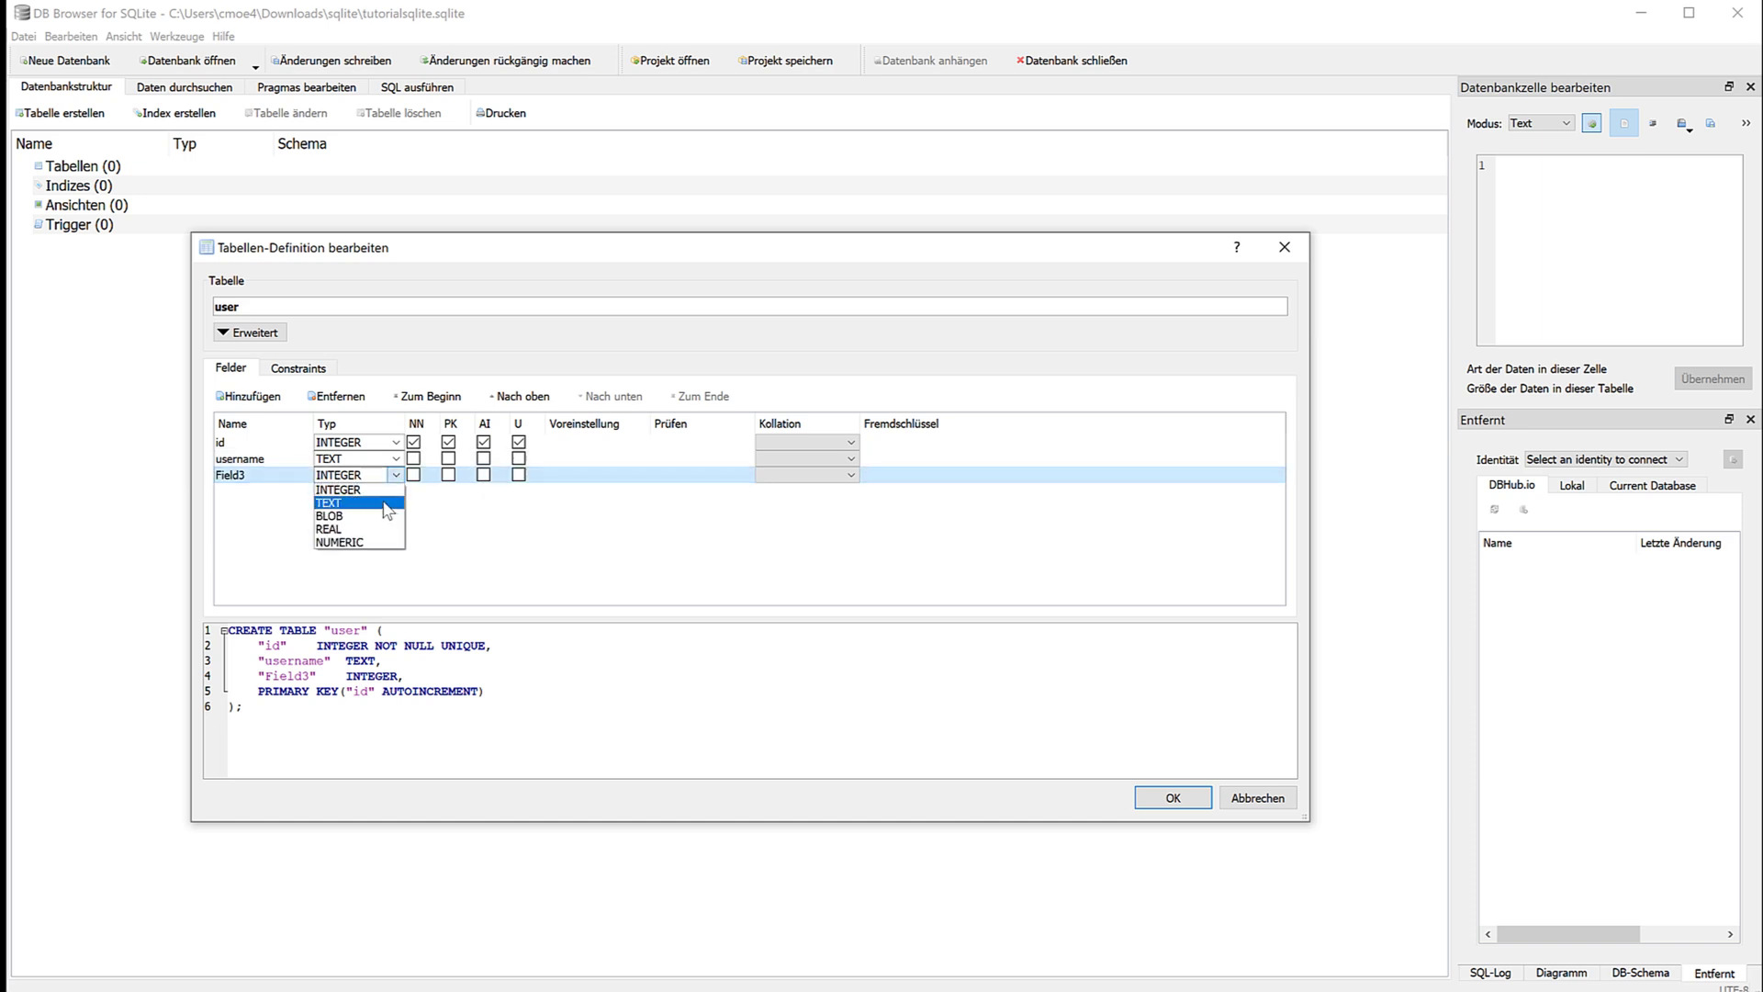
{"action": "left_click", "coordinate": [388, 503]}
{"action": "double_click", "coordinate": [237, 476]}
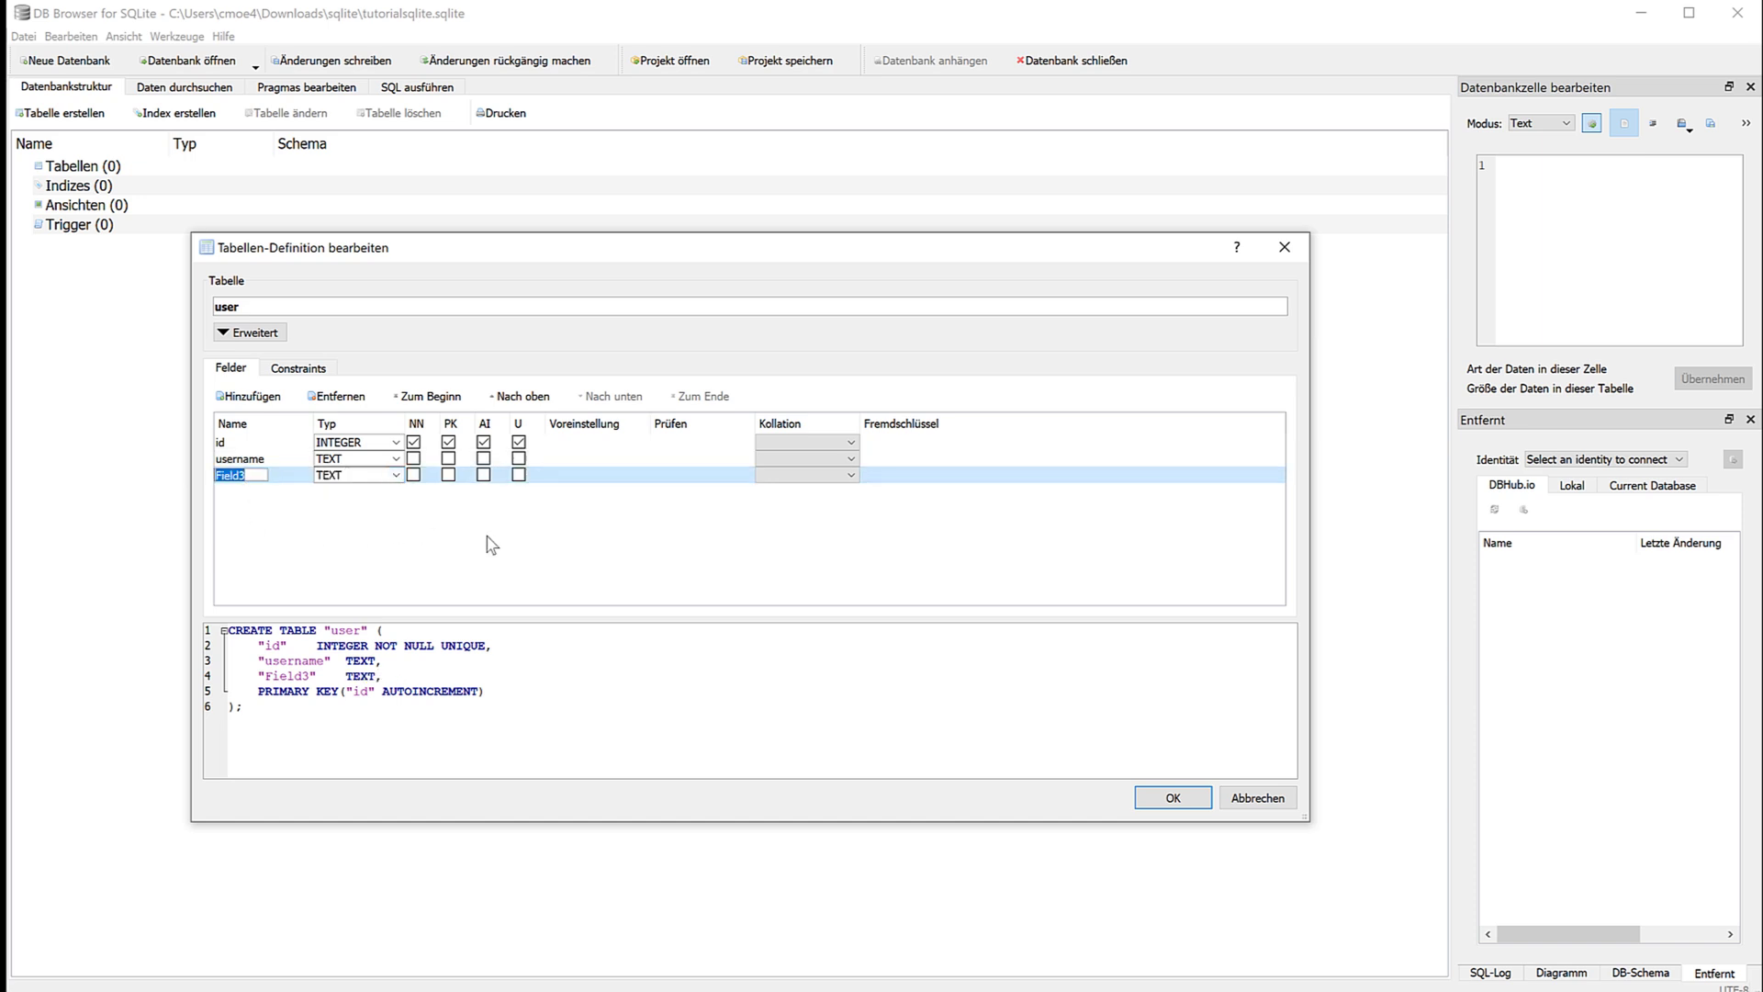
{"action": "type", "text": "email"}
Step: Review the user table's constraints and generated CREATE TABLE statement, and create the table
{"action": "left_click", "coordinate": [303, 370]}
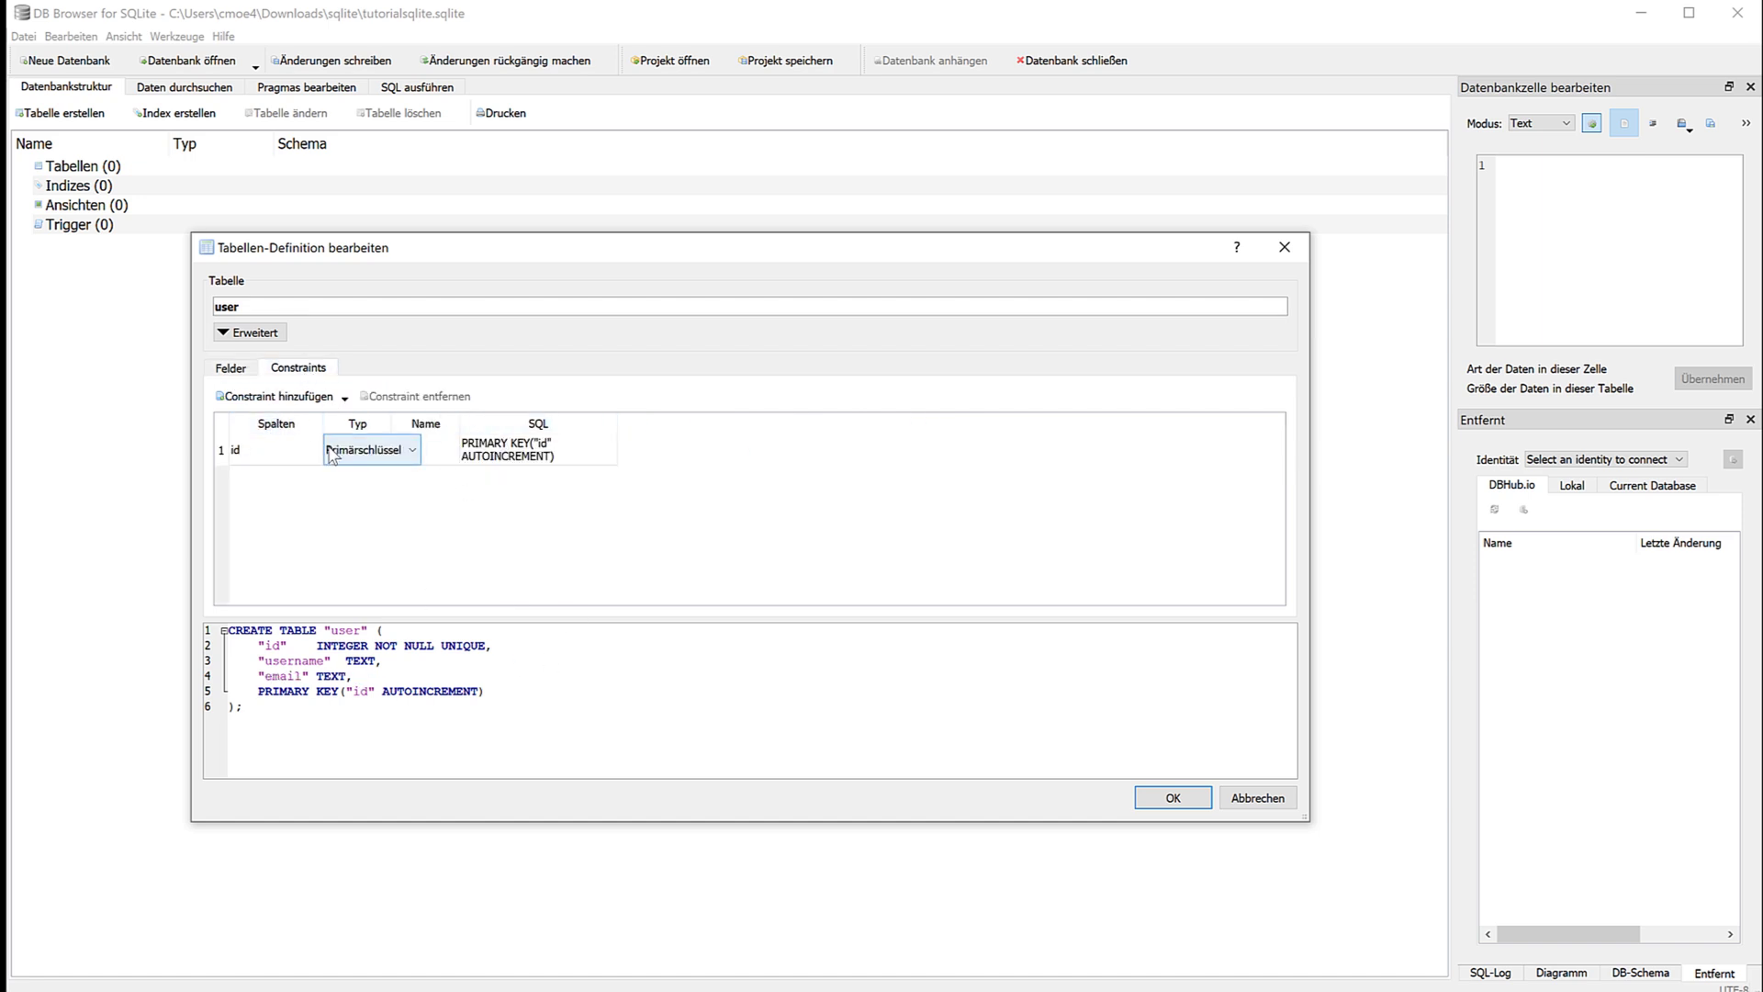
{"action": "left_click", "coordinate": [228, 370]}
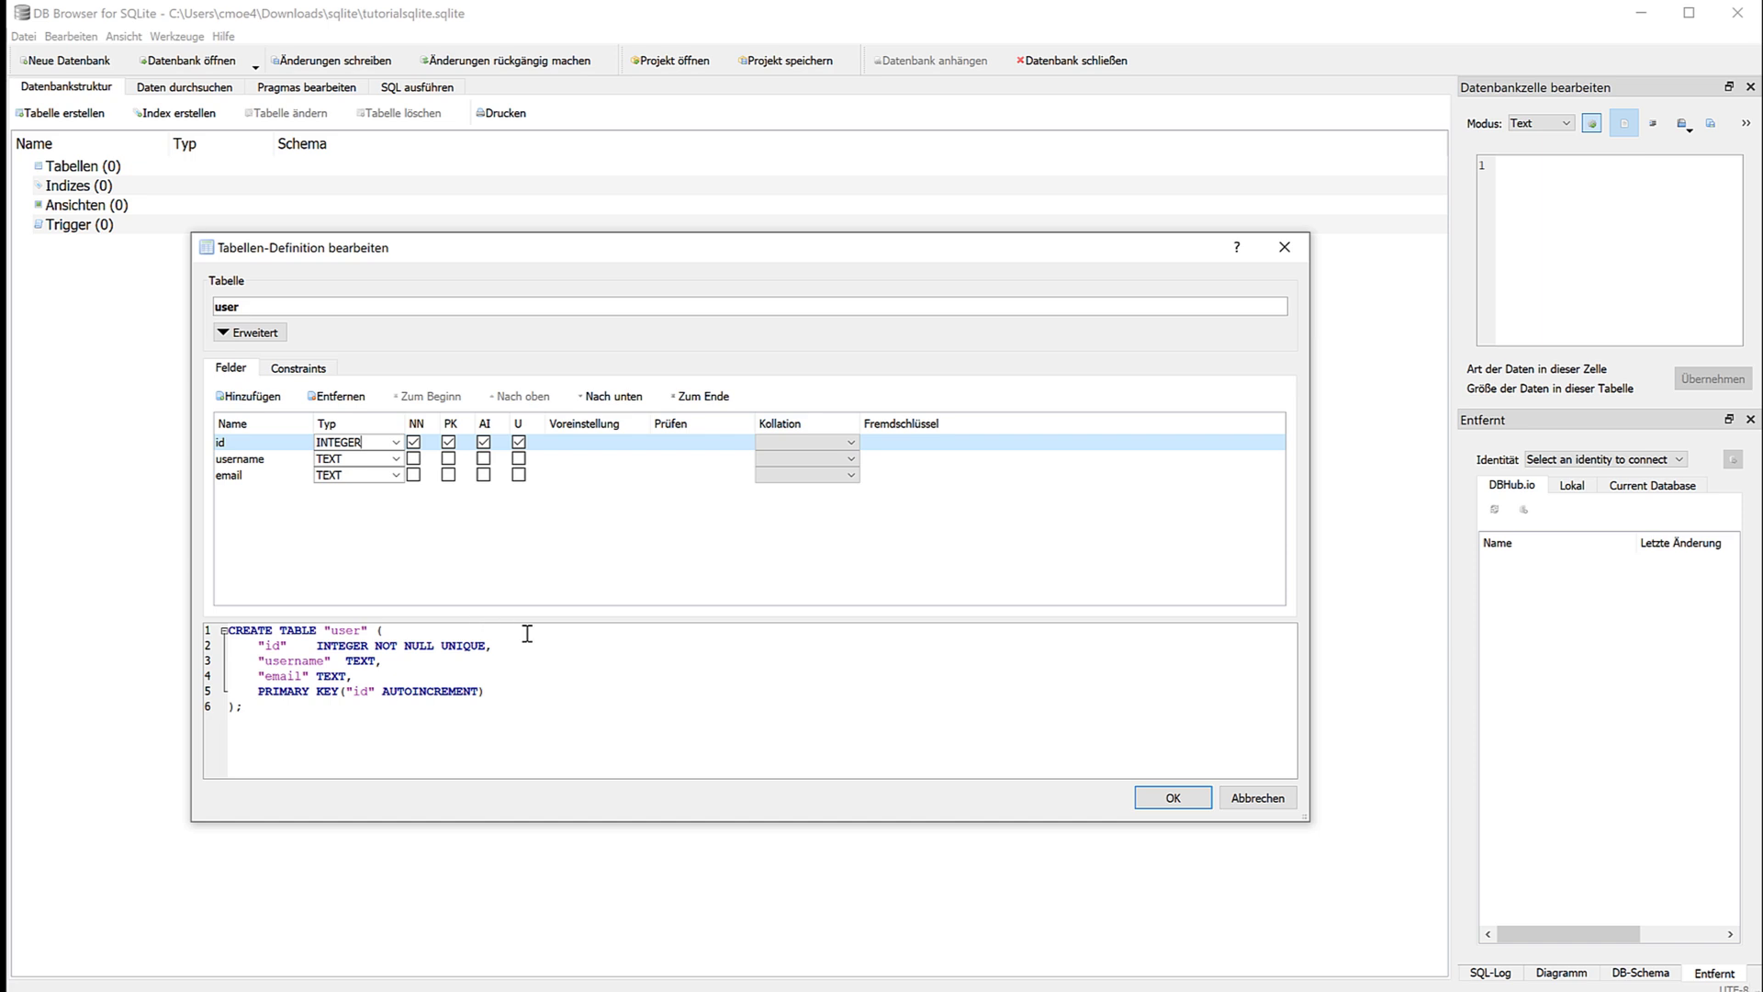
{"action": "left_click_drag", "start_coordinate": [339, 735], "coordinate": [230, 633]}
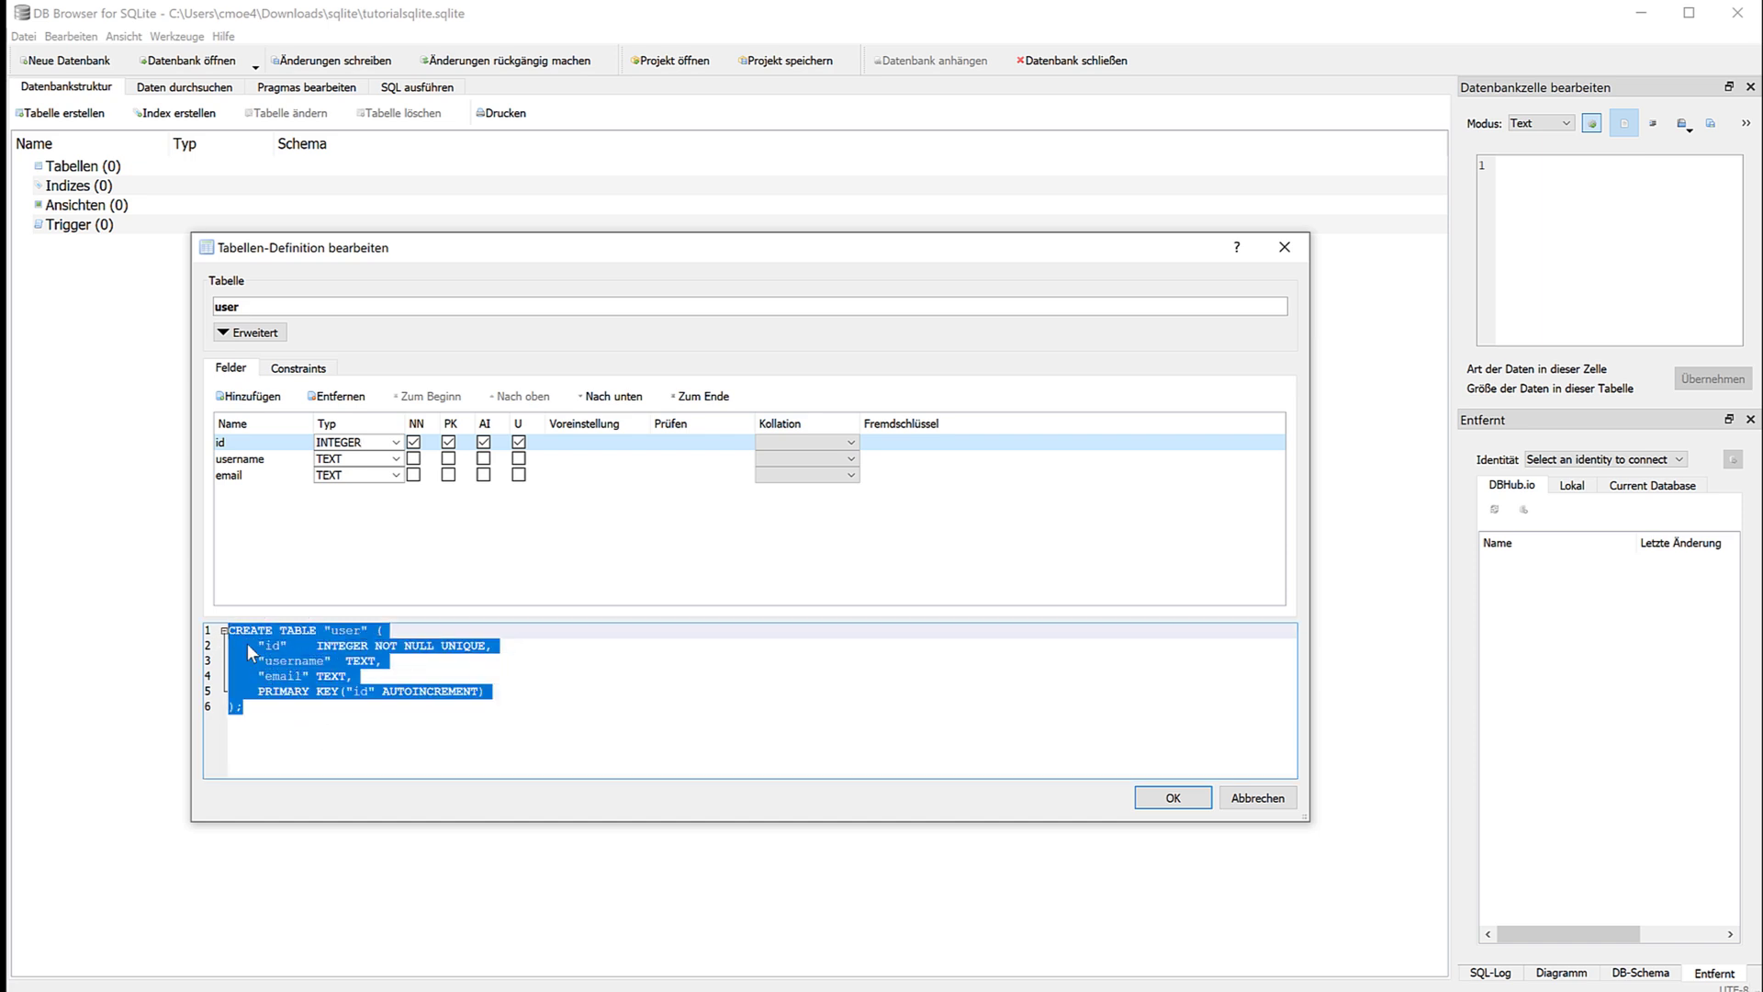
{"action": "left_click", "coordinate": [461, 722]}
{"action": "left_click", "coordinate": [631, 709]}
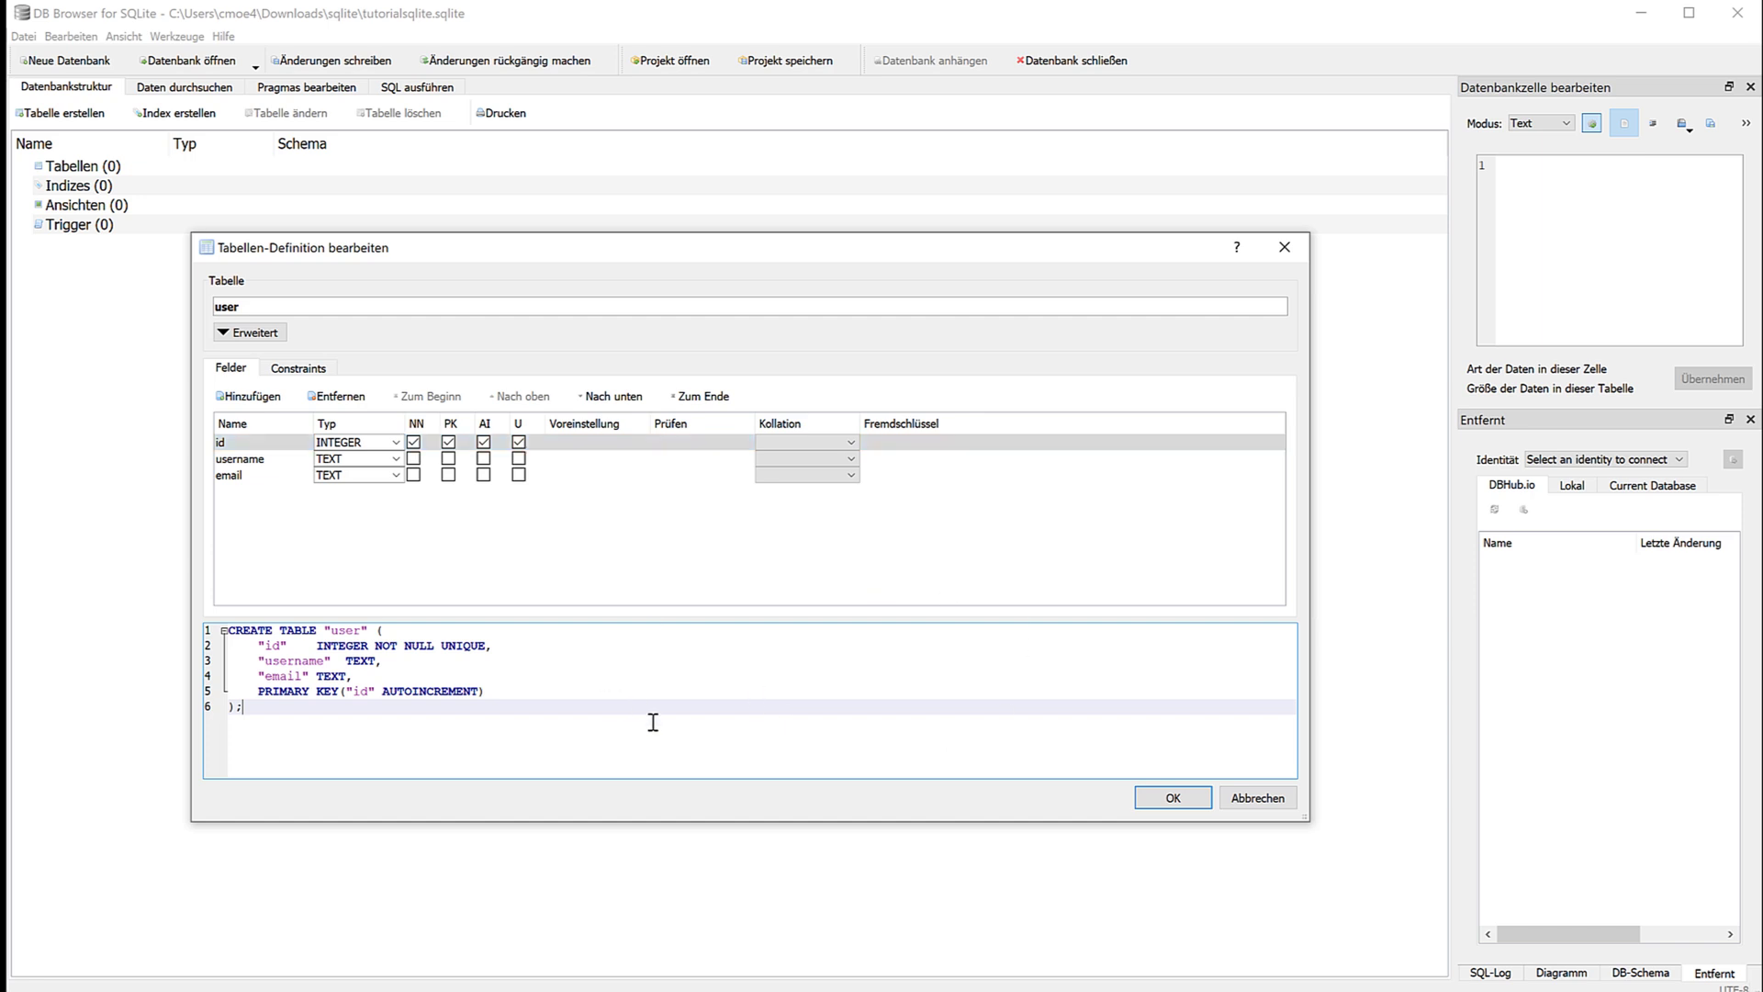
{"action": "left_click", "coordinate": [1162, 798]}
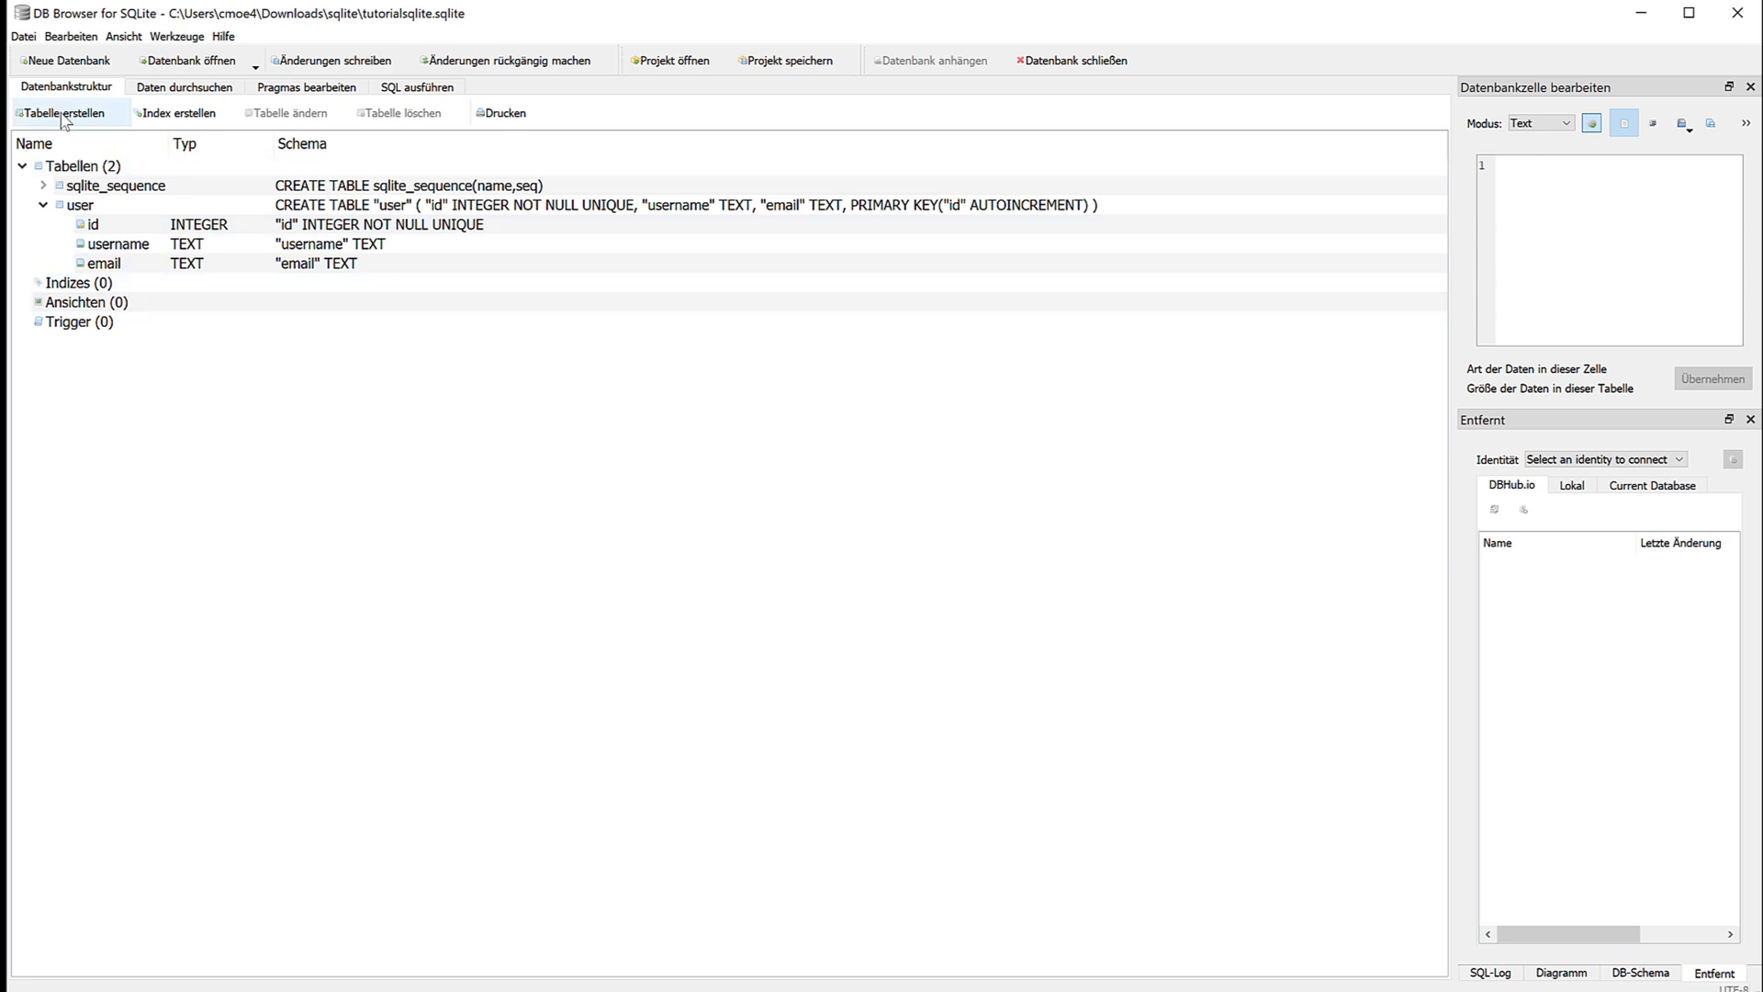
Step: Run the query SELECT * FROM user and examine its execution message
{"action": "left_click", "coordinate": [180, 89]}
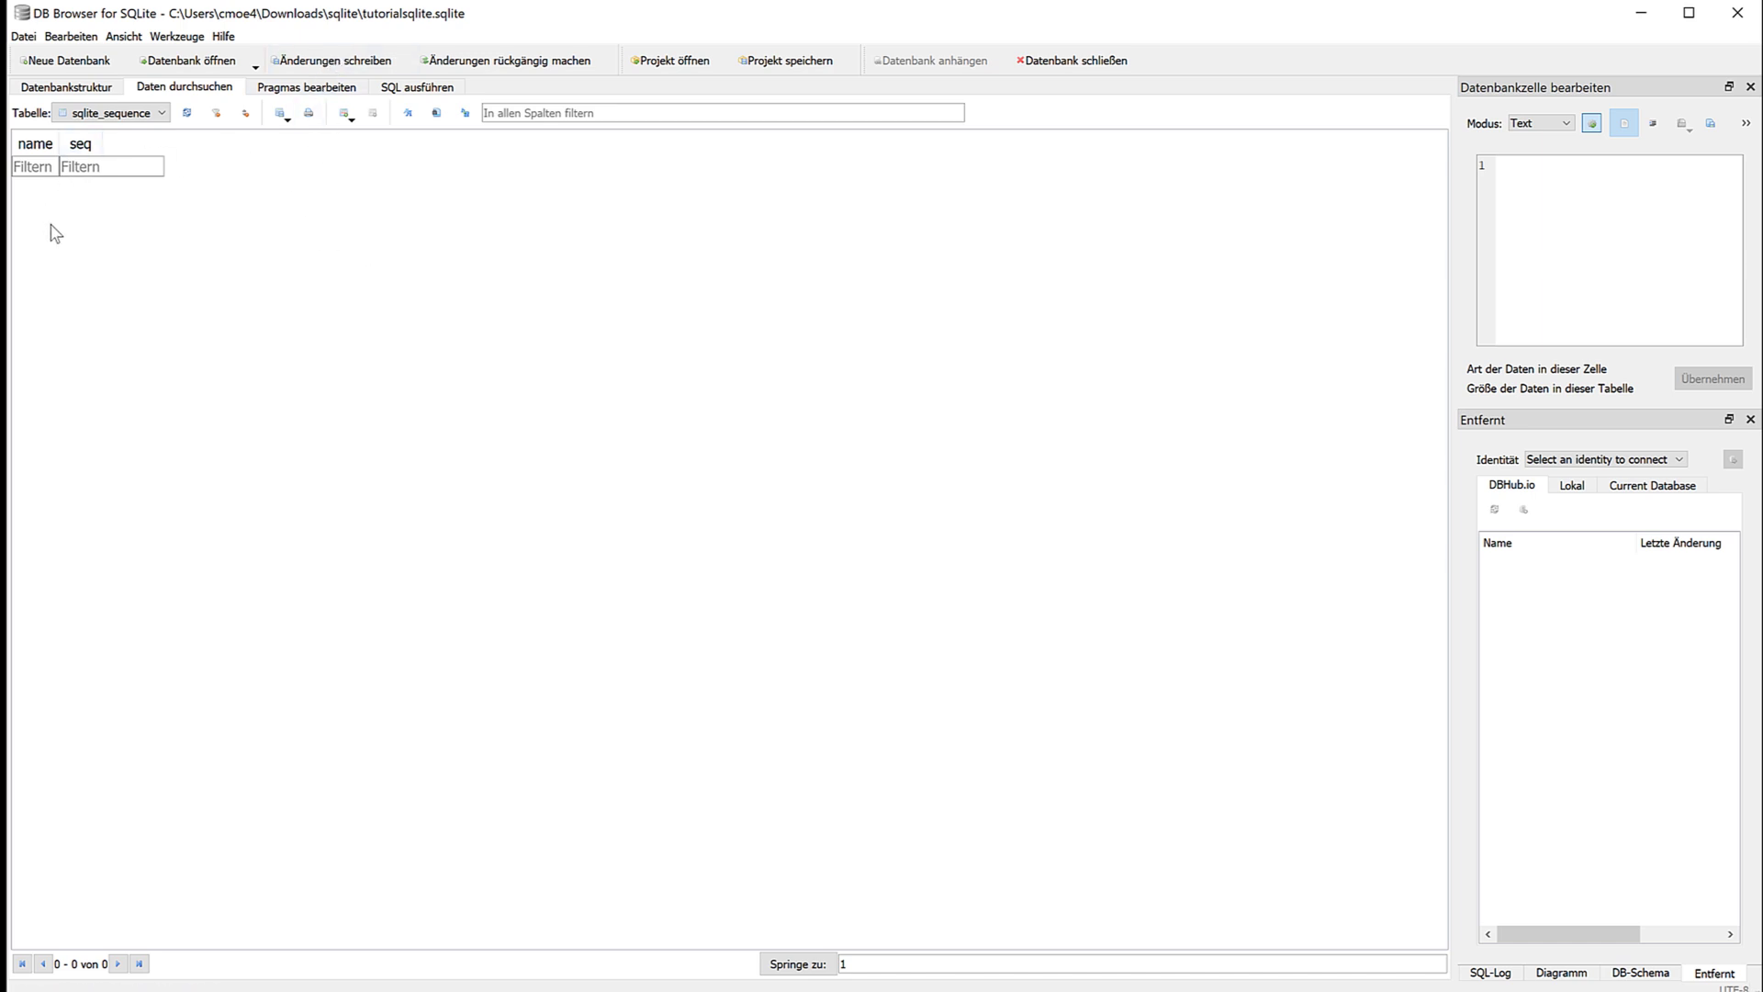
{"action": "left_click", "coordinate": [408, 92]}
{"action": "type", "text": "SELECT * FROM users"}
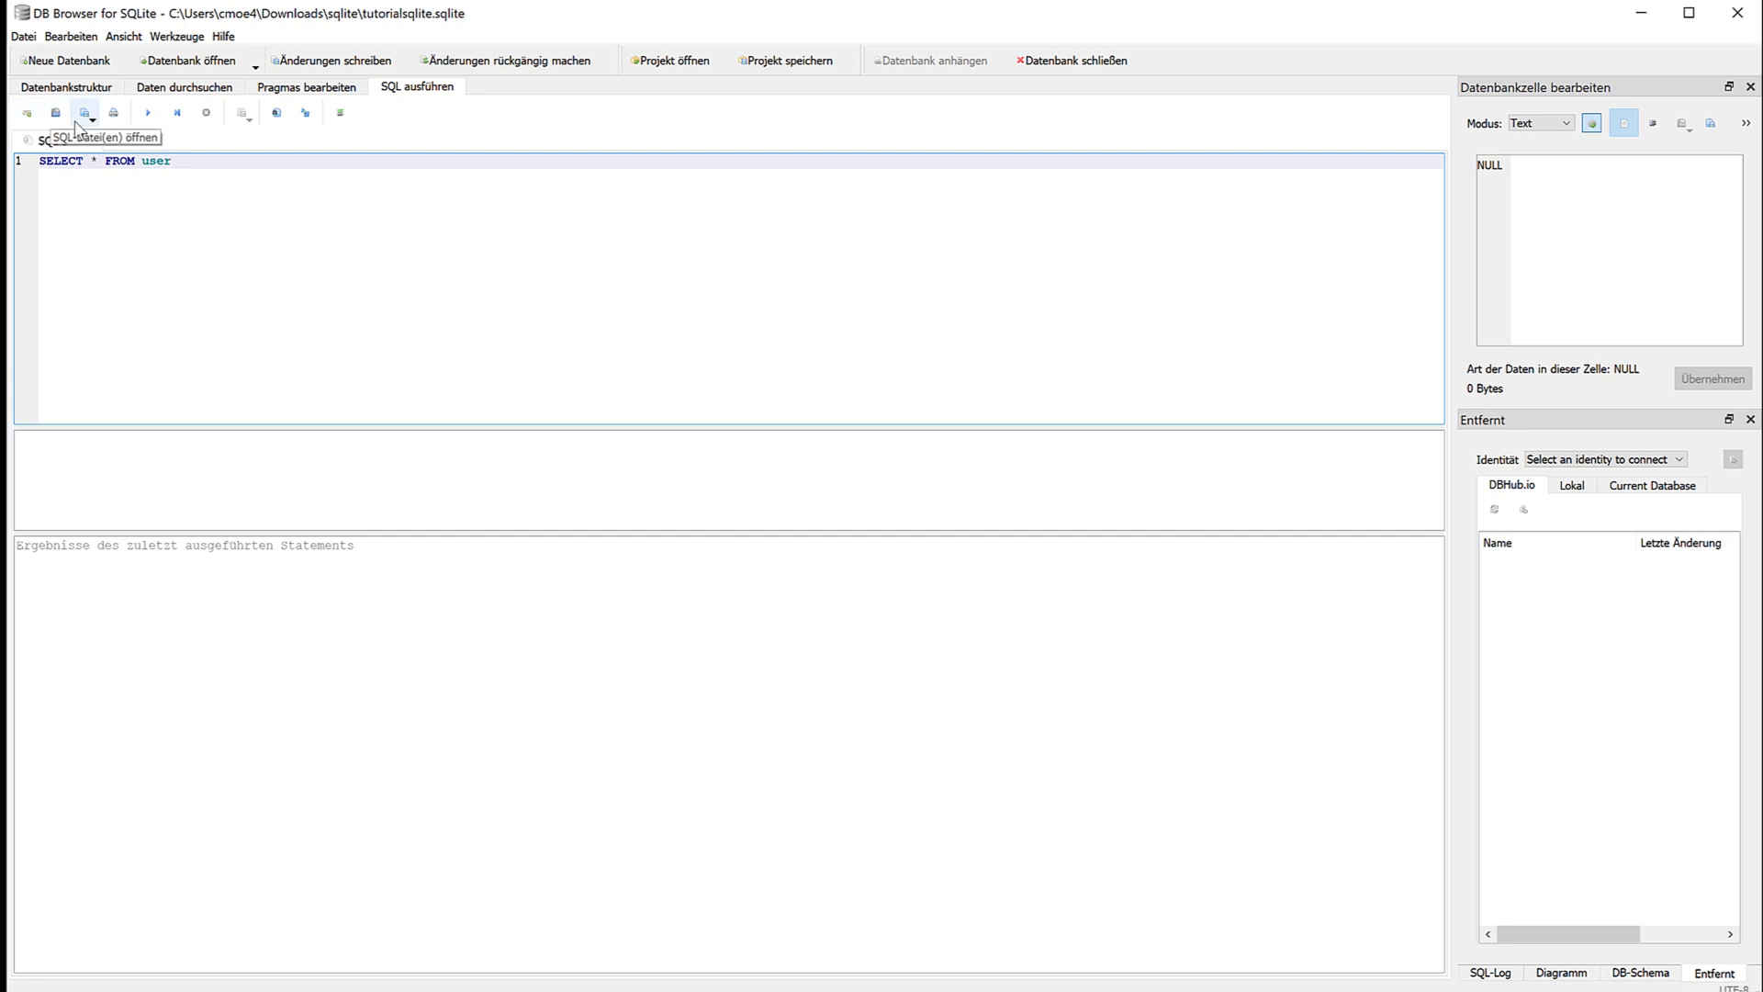
{"action": "left_click", "coordinate": [148, 113]}
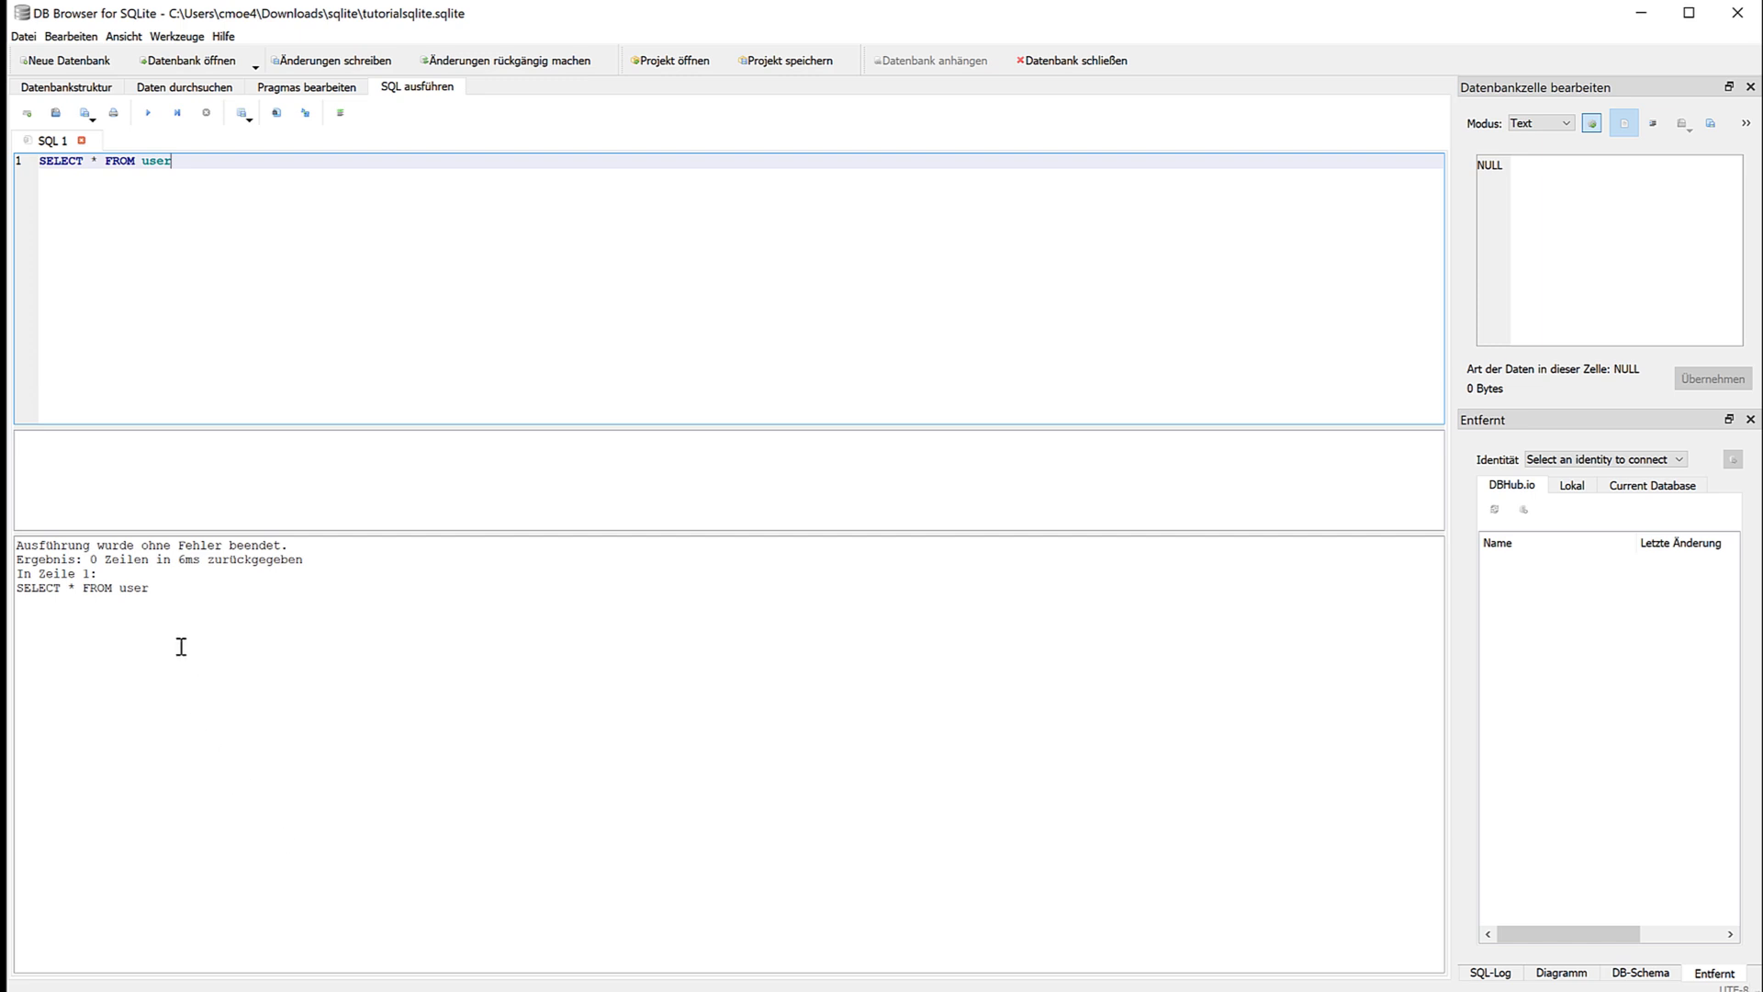
{"action": "left_click_drag", "start_coordinate": [18, 545], "coordinate": [409, 570]}
{"action": "left_click", "coordinate": [213, 637]}
{"action": "left_click_drag", "start_coordinate": [89, 560], "coordinate": [303, 562]}
{"action": "left_click", "coordinate": [310, 649]}
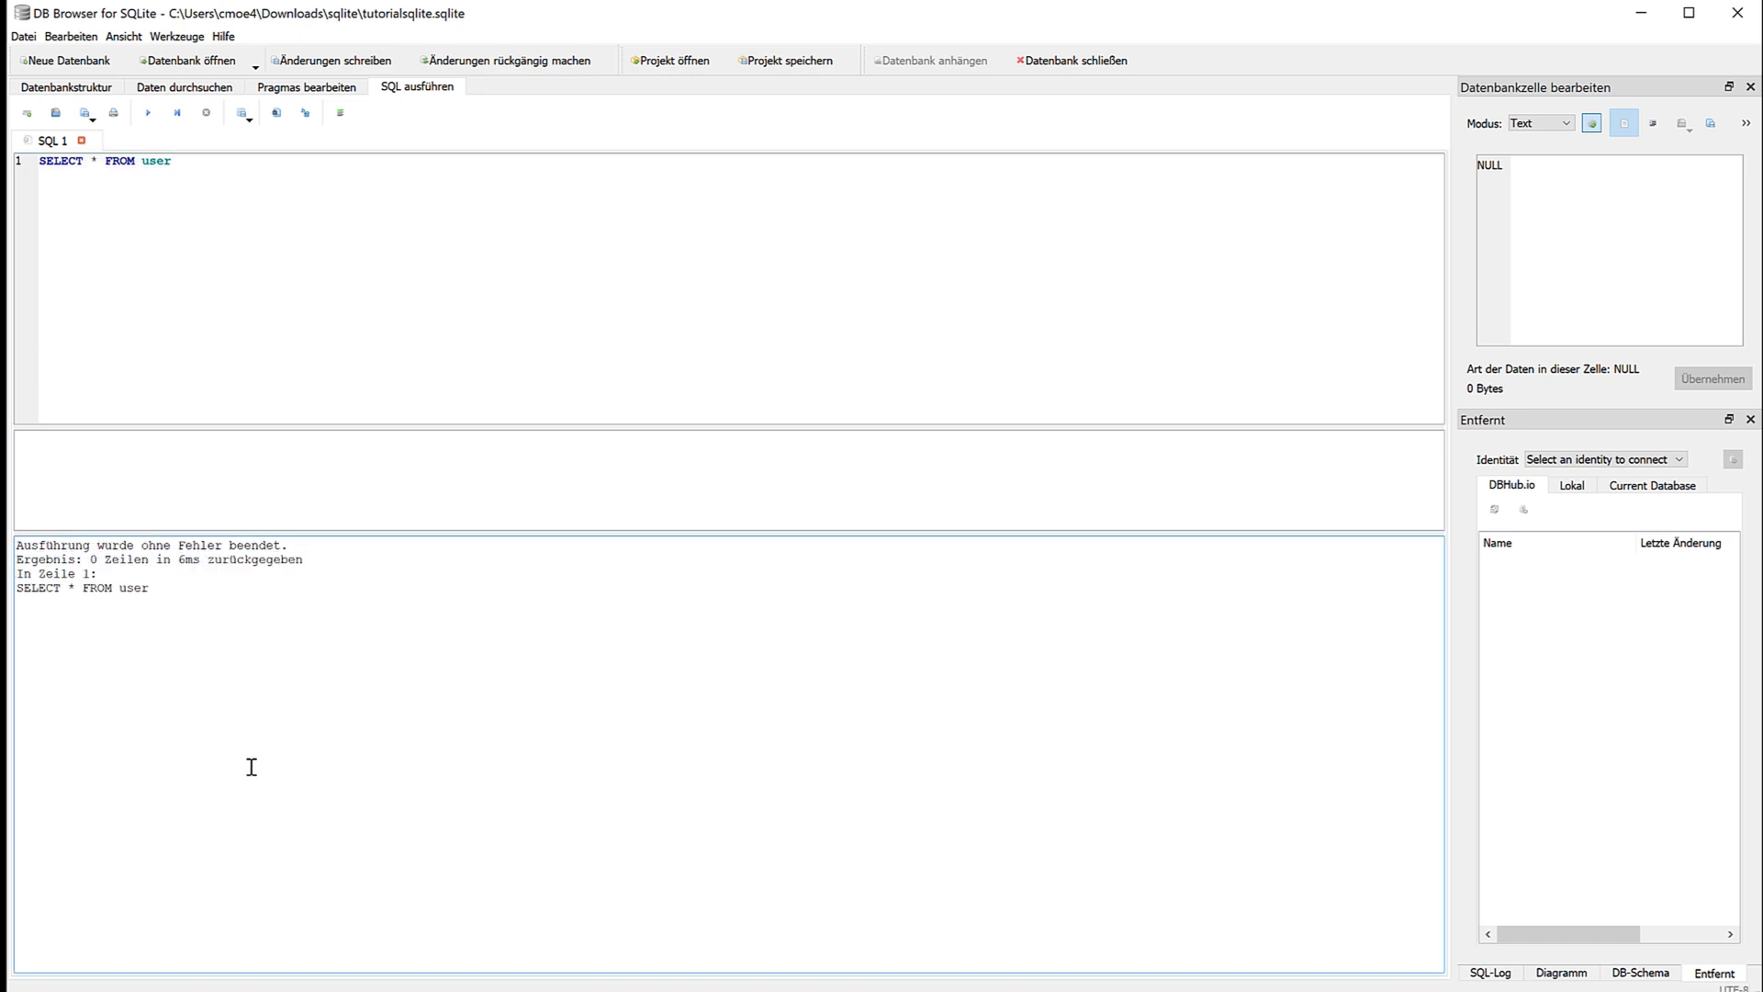
Step: Replace the existing query with the beginning of an insert statement, INSERT INTO user
{"action": "left_click", "coordinate": [187, 87]}
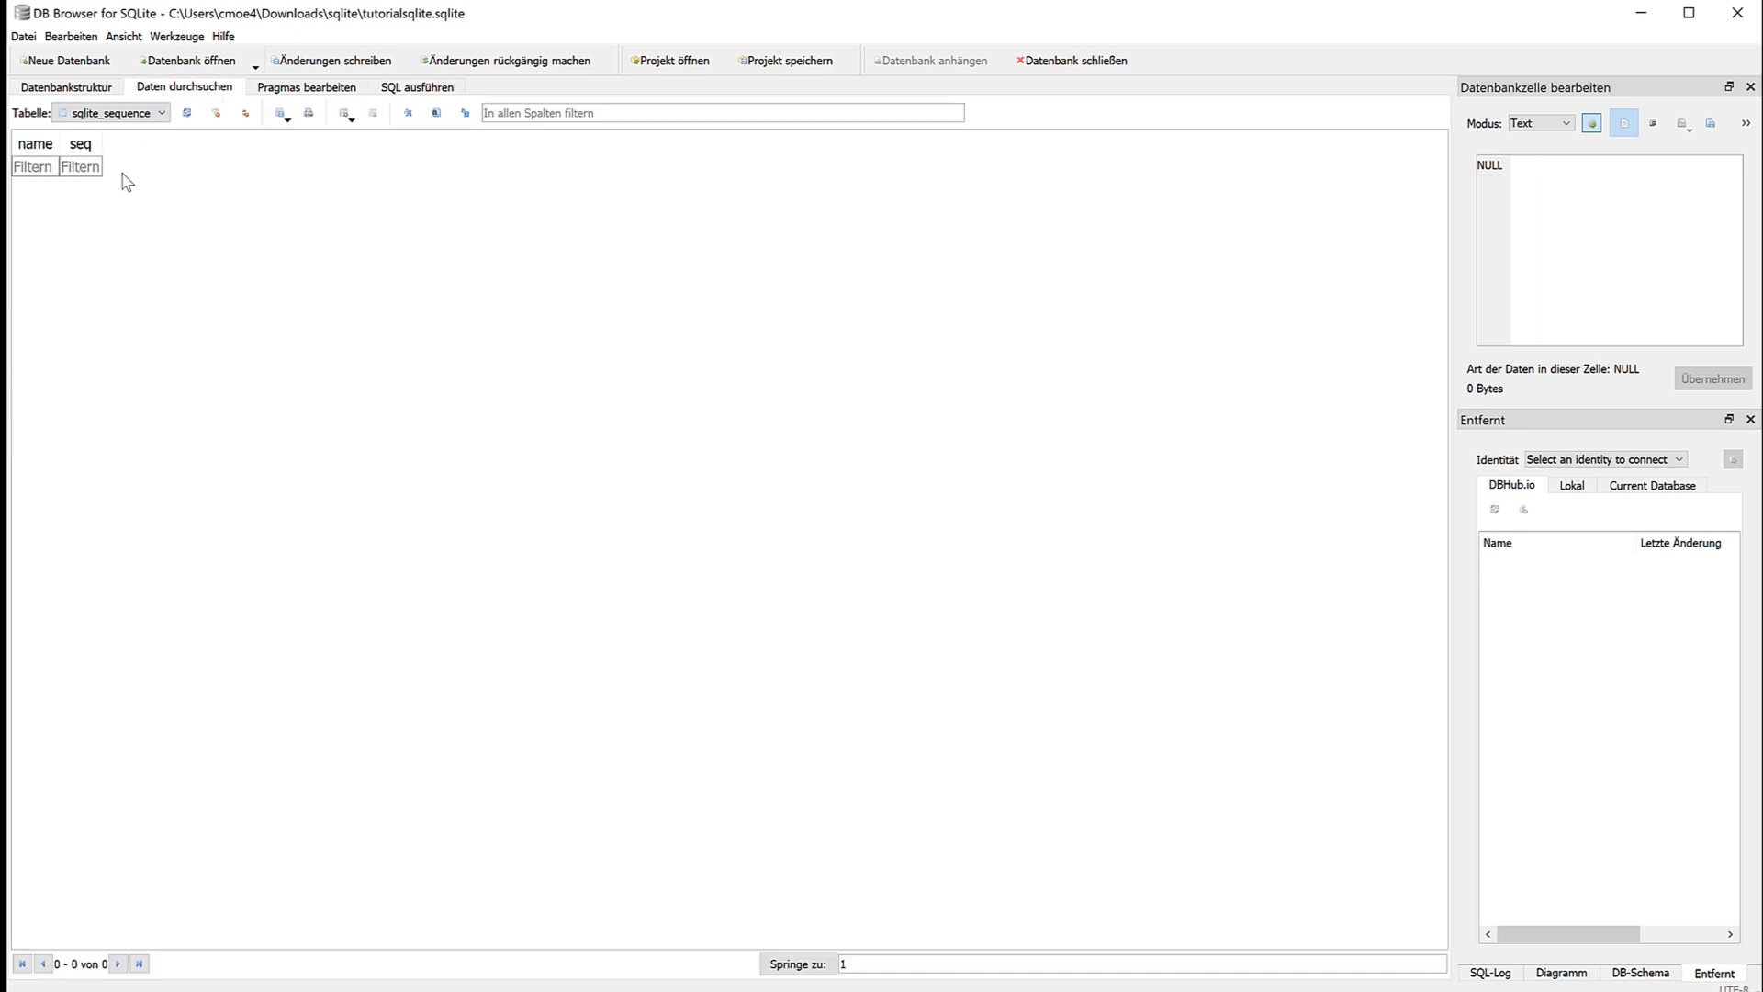
{"action": "left_click", "coordinate": [66, 86]}
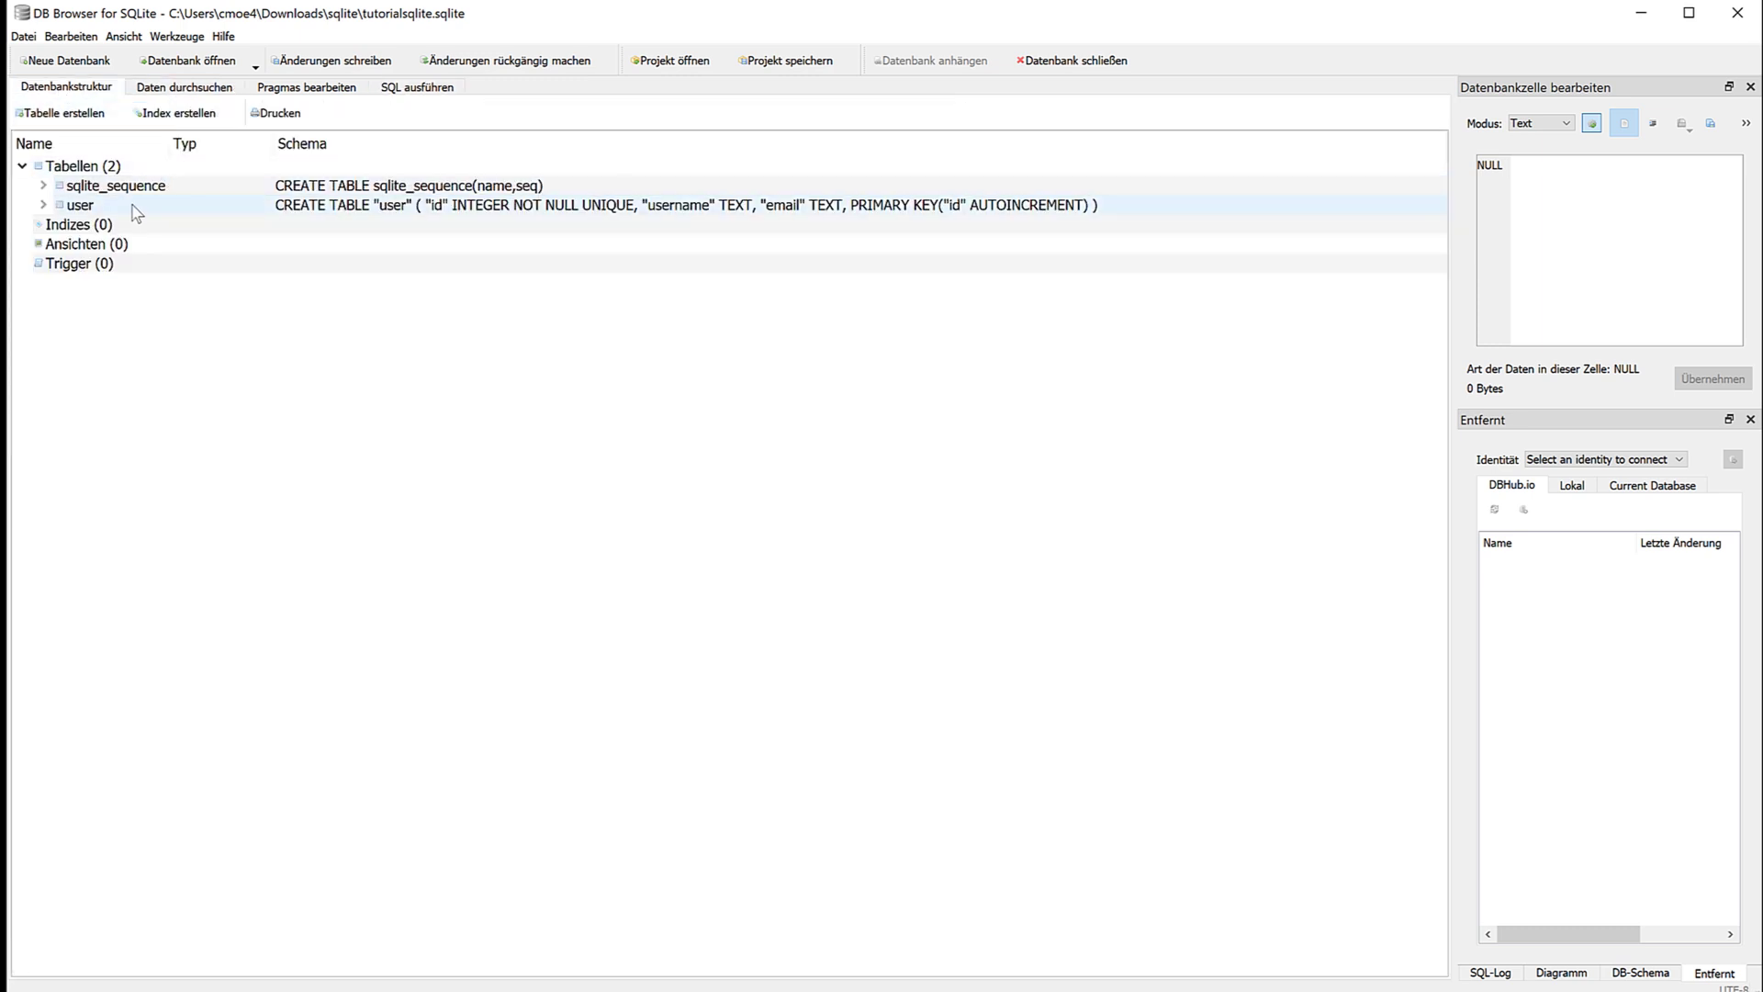
{"action": "left_click", "coordinate": [421, 88]}
{"action": "left_click", "coordinate": [396, 315]}
{"action": "key", "text": "ctrl+a"}
{"action": "type", "text": "INER"}
{"action": "key", "text": "BackSpace"}
{"action": "key", "text": "BackSpace"}
{"action": "type", "text": "SE"}
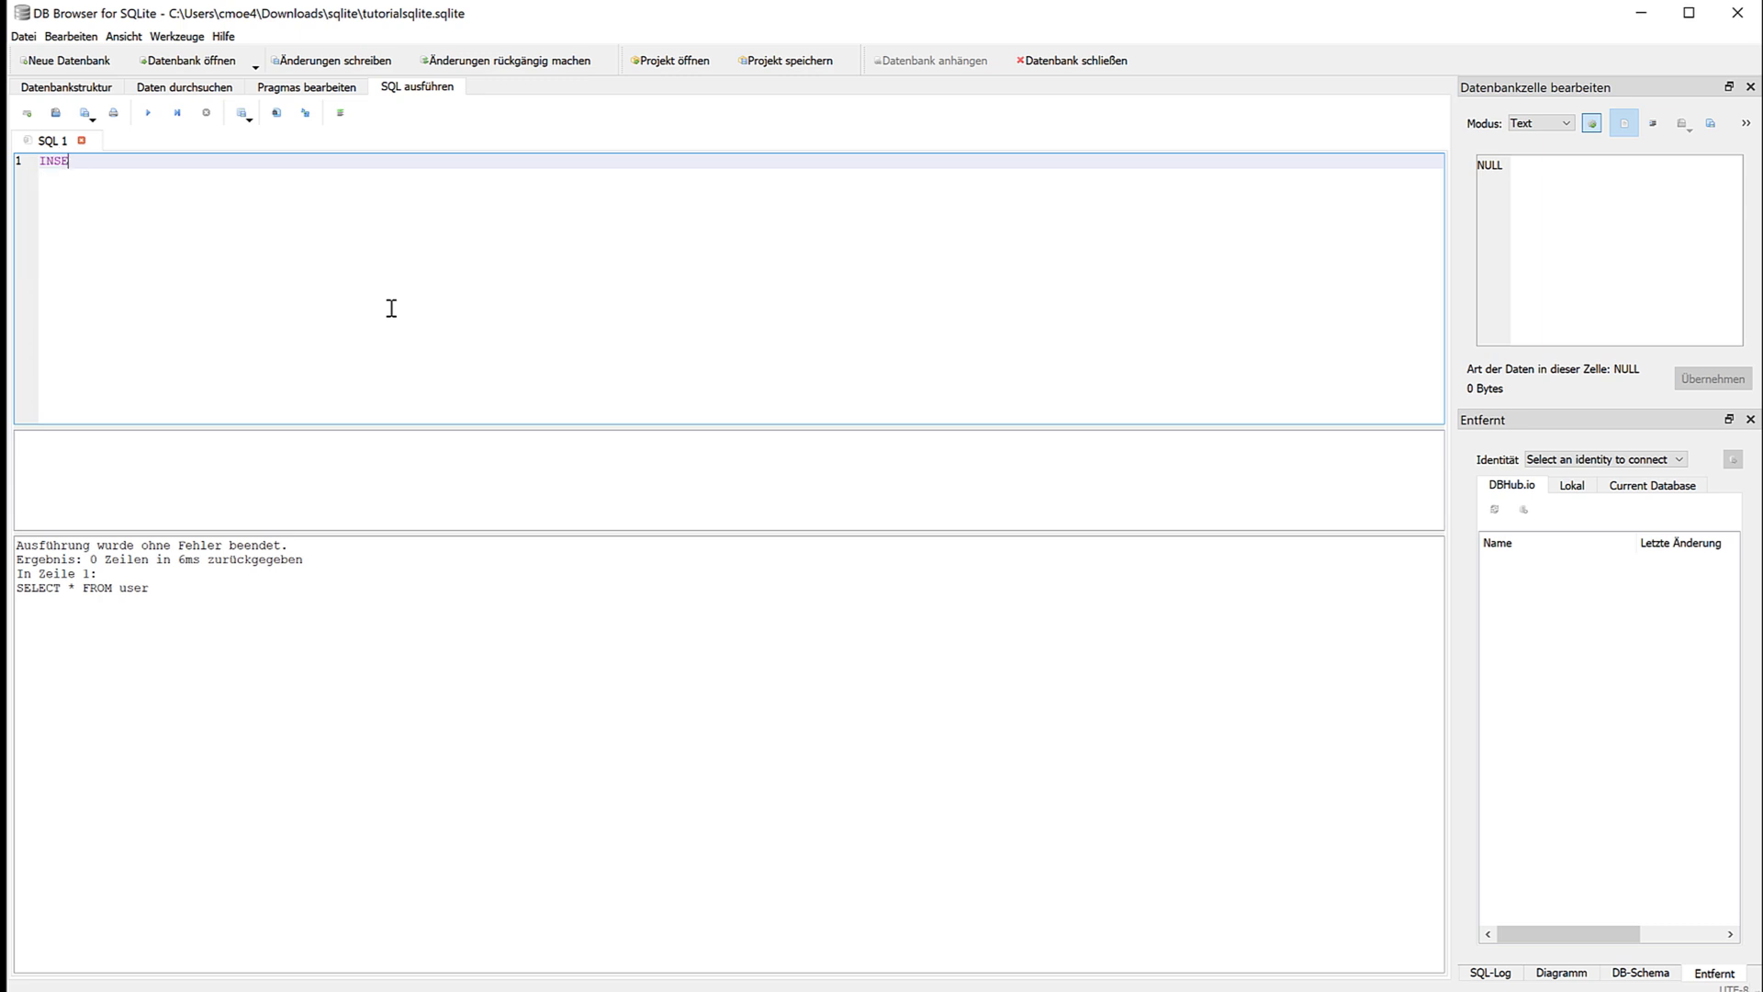
{"action": "type", "text": "RT INTO user"}
{"action": "key", "text": "Return"}
Step: Check the user table's field names and complete the insert statement with columns `username` and `email` and values "morpheus" and an e-mail address
{"action": "left_click", "coordinate": [87, 87]}
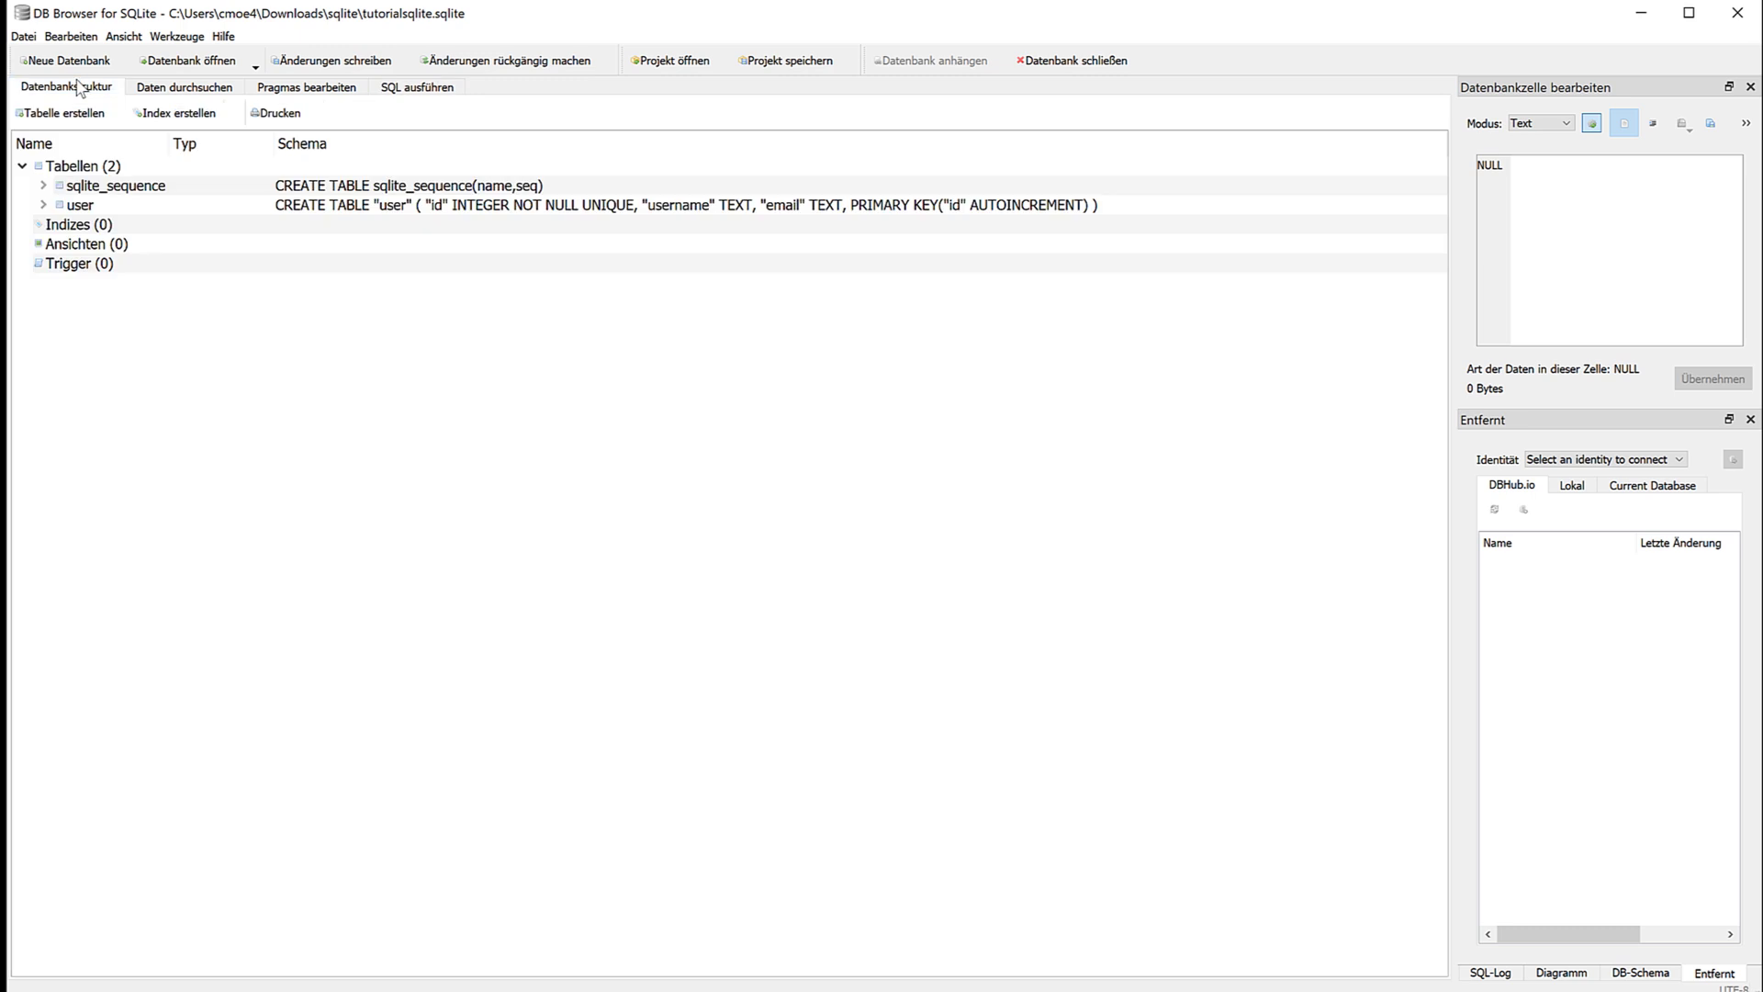
{"action": "left_click", "coordinate": [43, 204]}
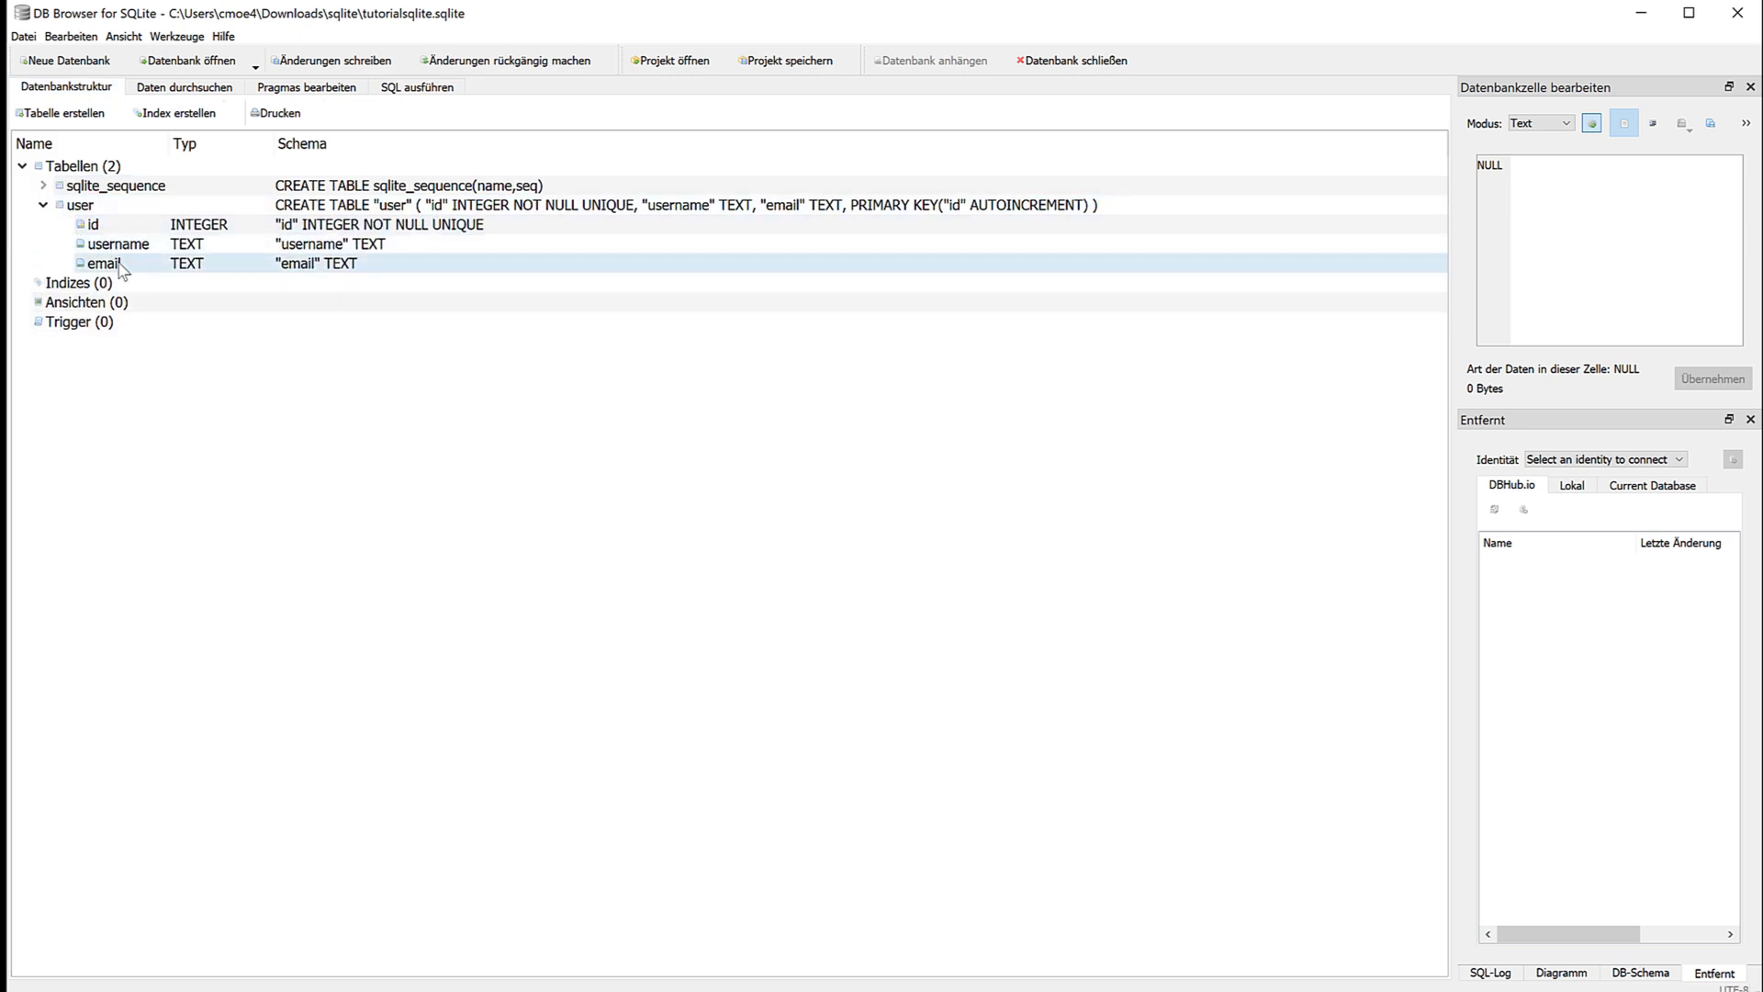
{"action": "left_click", "coordinate": [410, 89]}
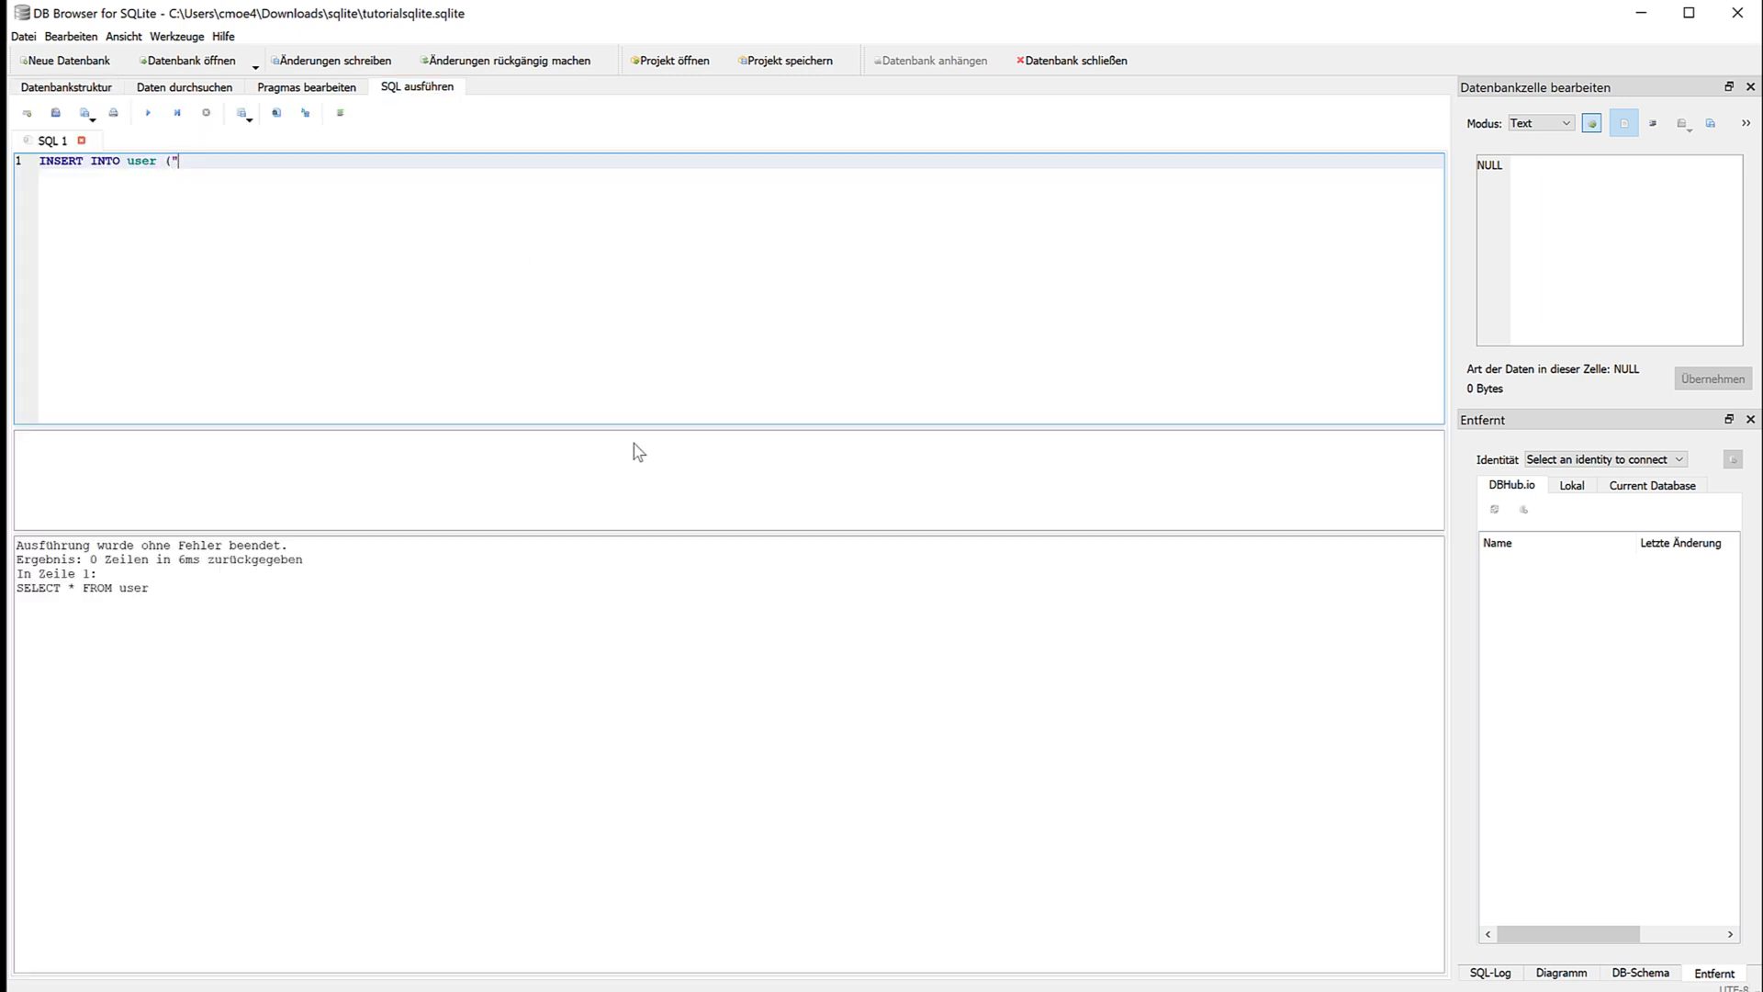
{"action": "type", "text": "`username"}
{"action": "key", "text": "Escape"}
{"action": "type", "text": "`, `email`) VALUE S (\"morpheus\", \"morpheus@morpheus.morpheus\""}
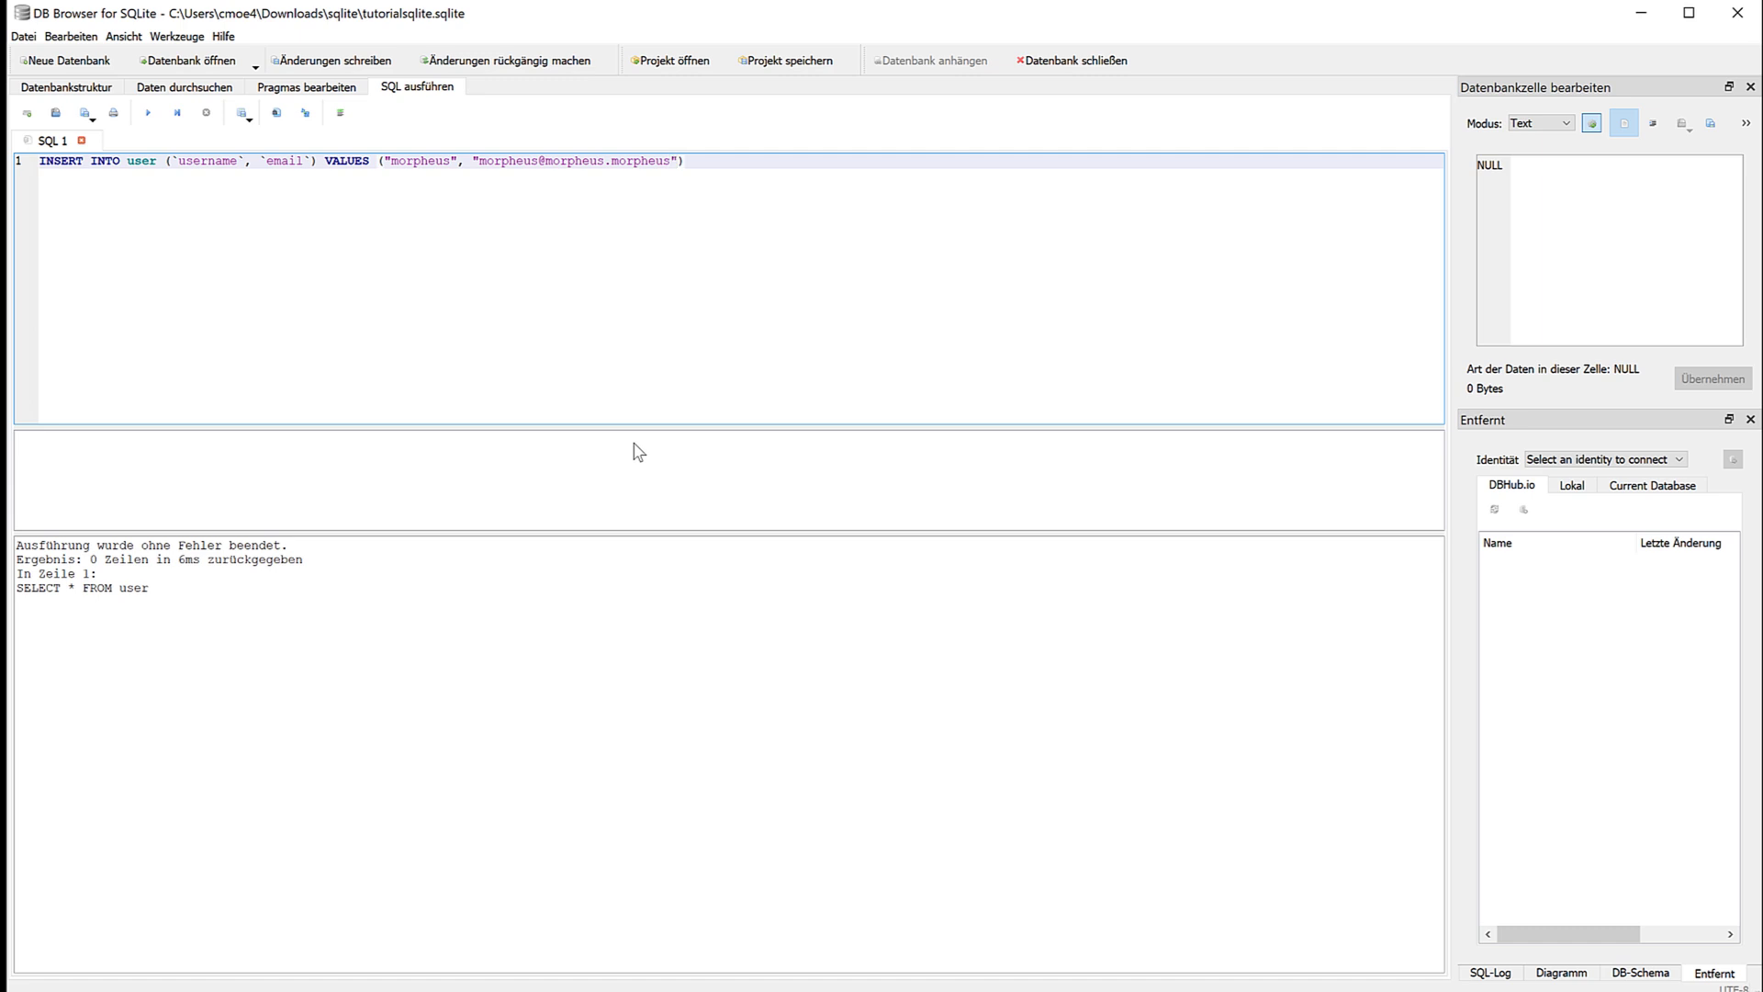
Step: Execute the insert statement on the user table and examine its result message
{"action": "key", "text": "ctrl+shift+Left"}
{"action": "key", "text": "End"}
{"action": "left_click", "coordinate": [148, 112]}
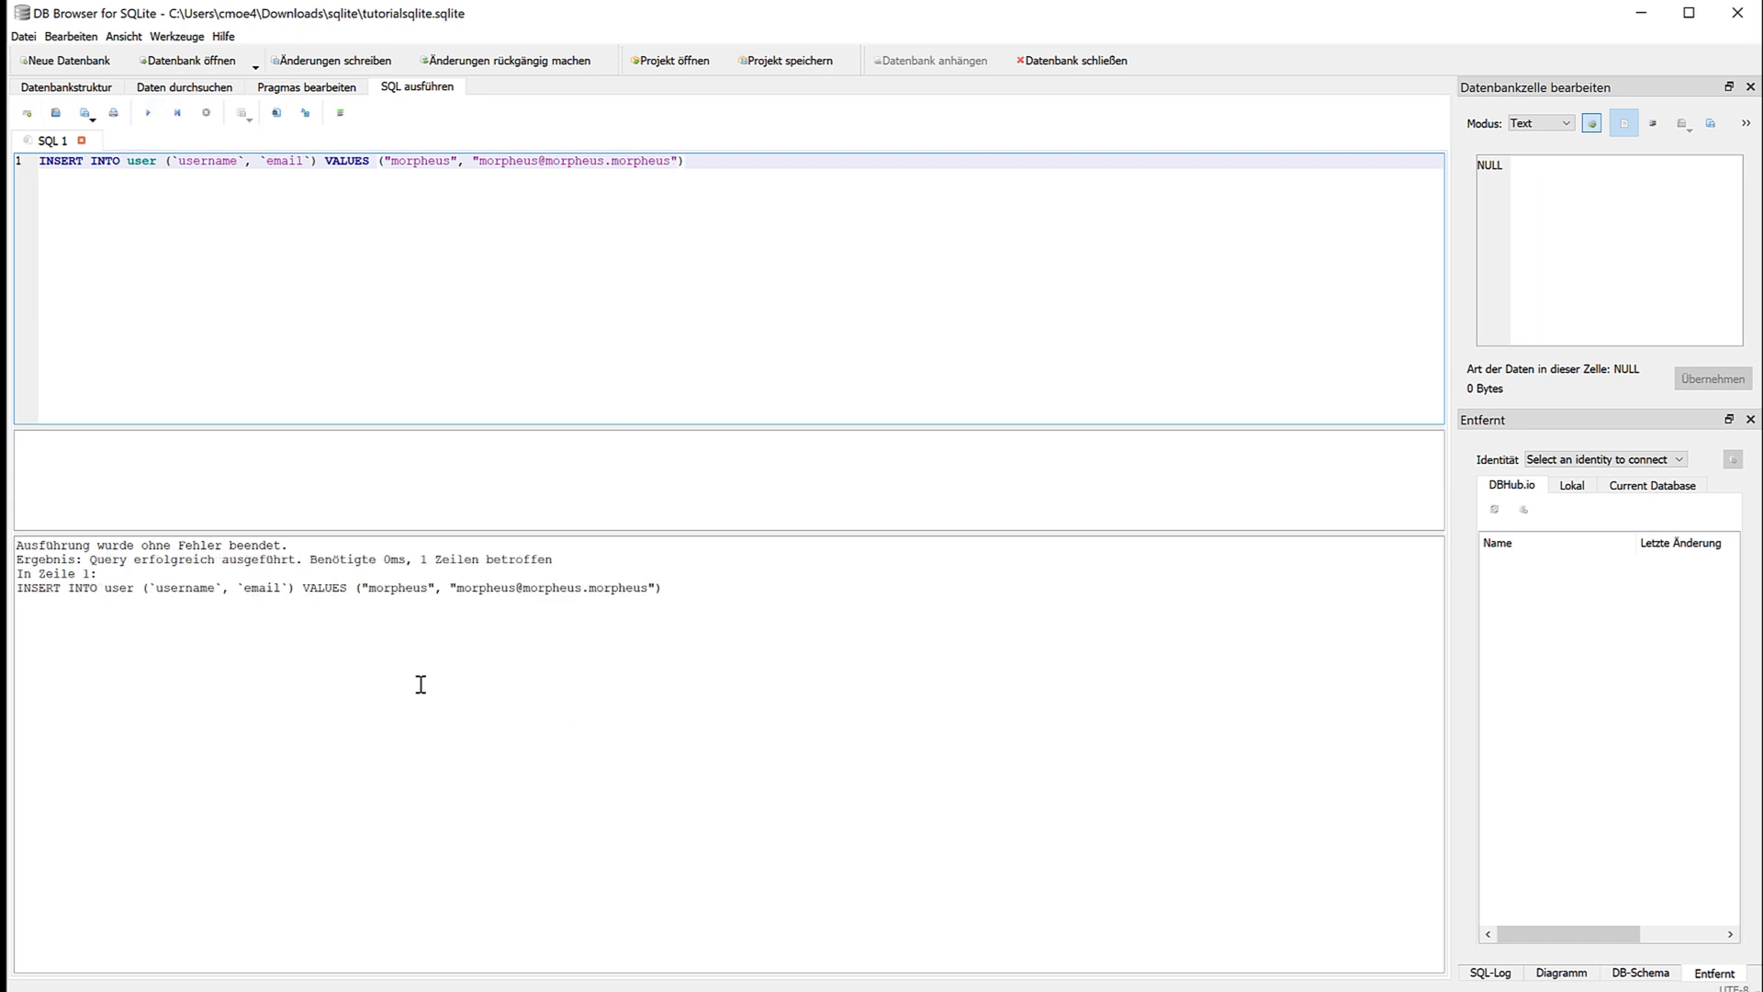
{"action": "left_click_drag", "start_coordinate": [96, 565], "coordinate": [1007, 724]}
{"action": "left_click", "coordinate": [1007, 724]}
{"action": "triple_click", "coordinate": [218, 560]}
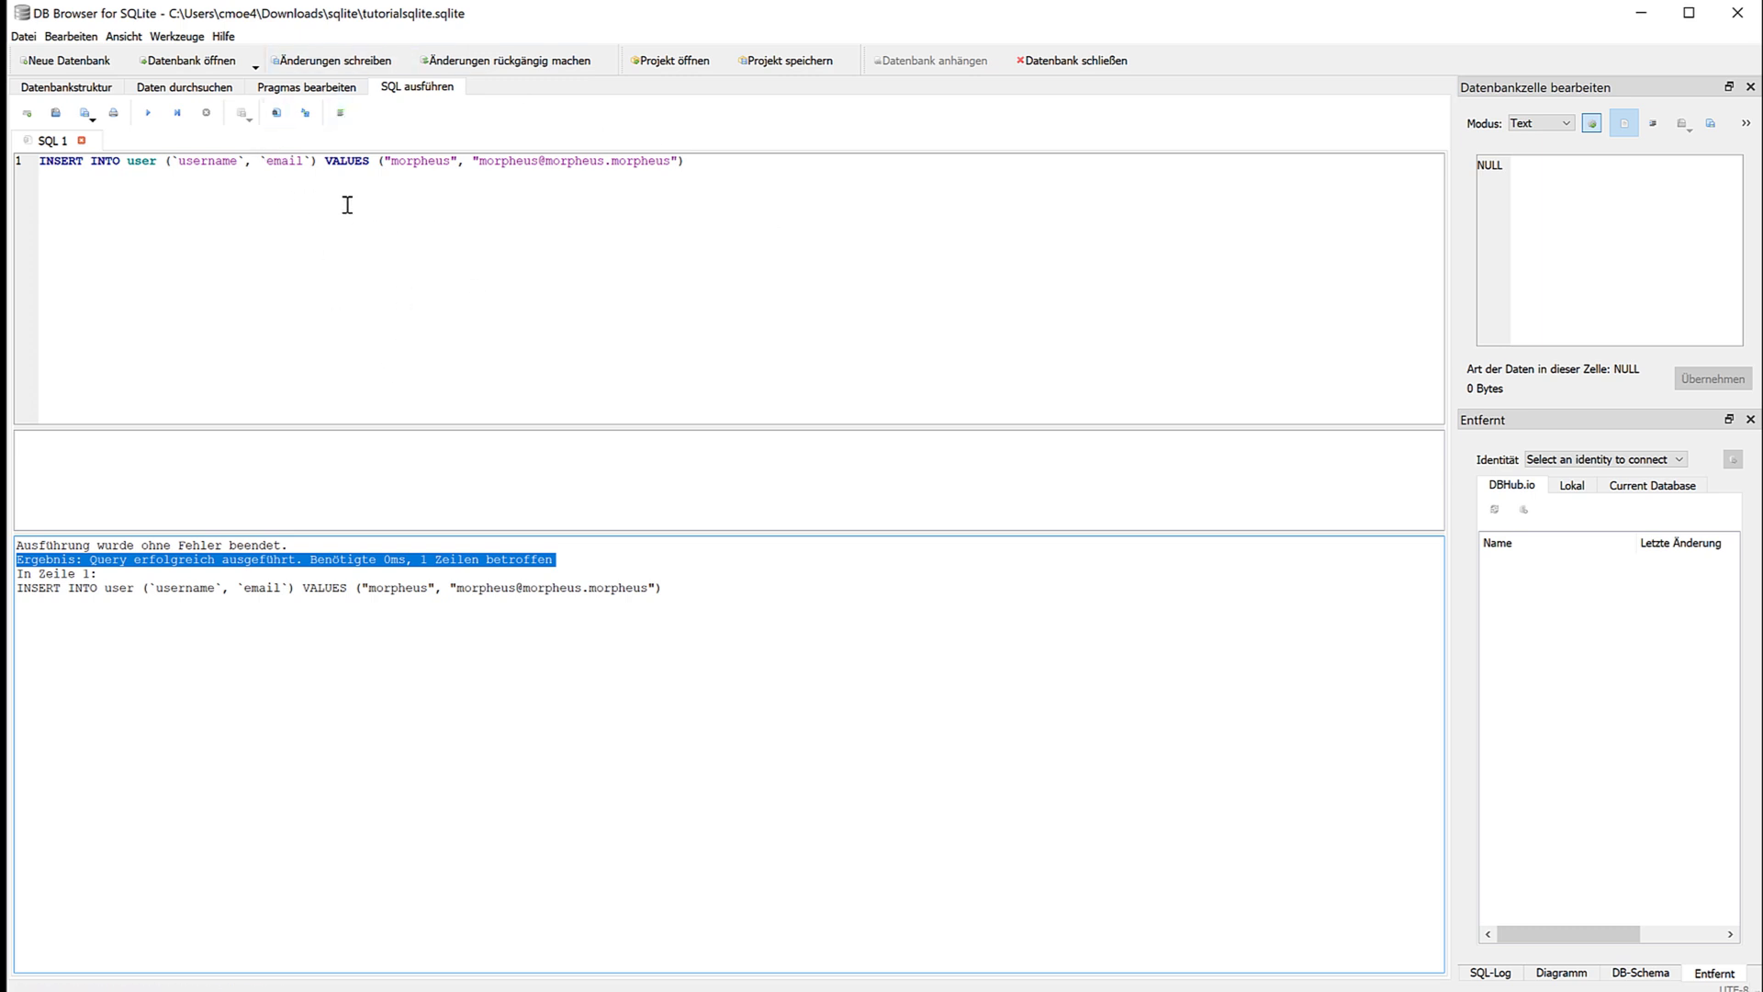
Step: Write the pending changes to the database file and switch to the sqlite folder in File Explorer
{"action": "left_click", "coordinate": [183, 89]}
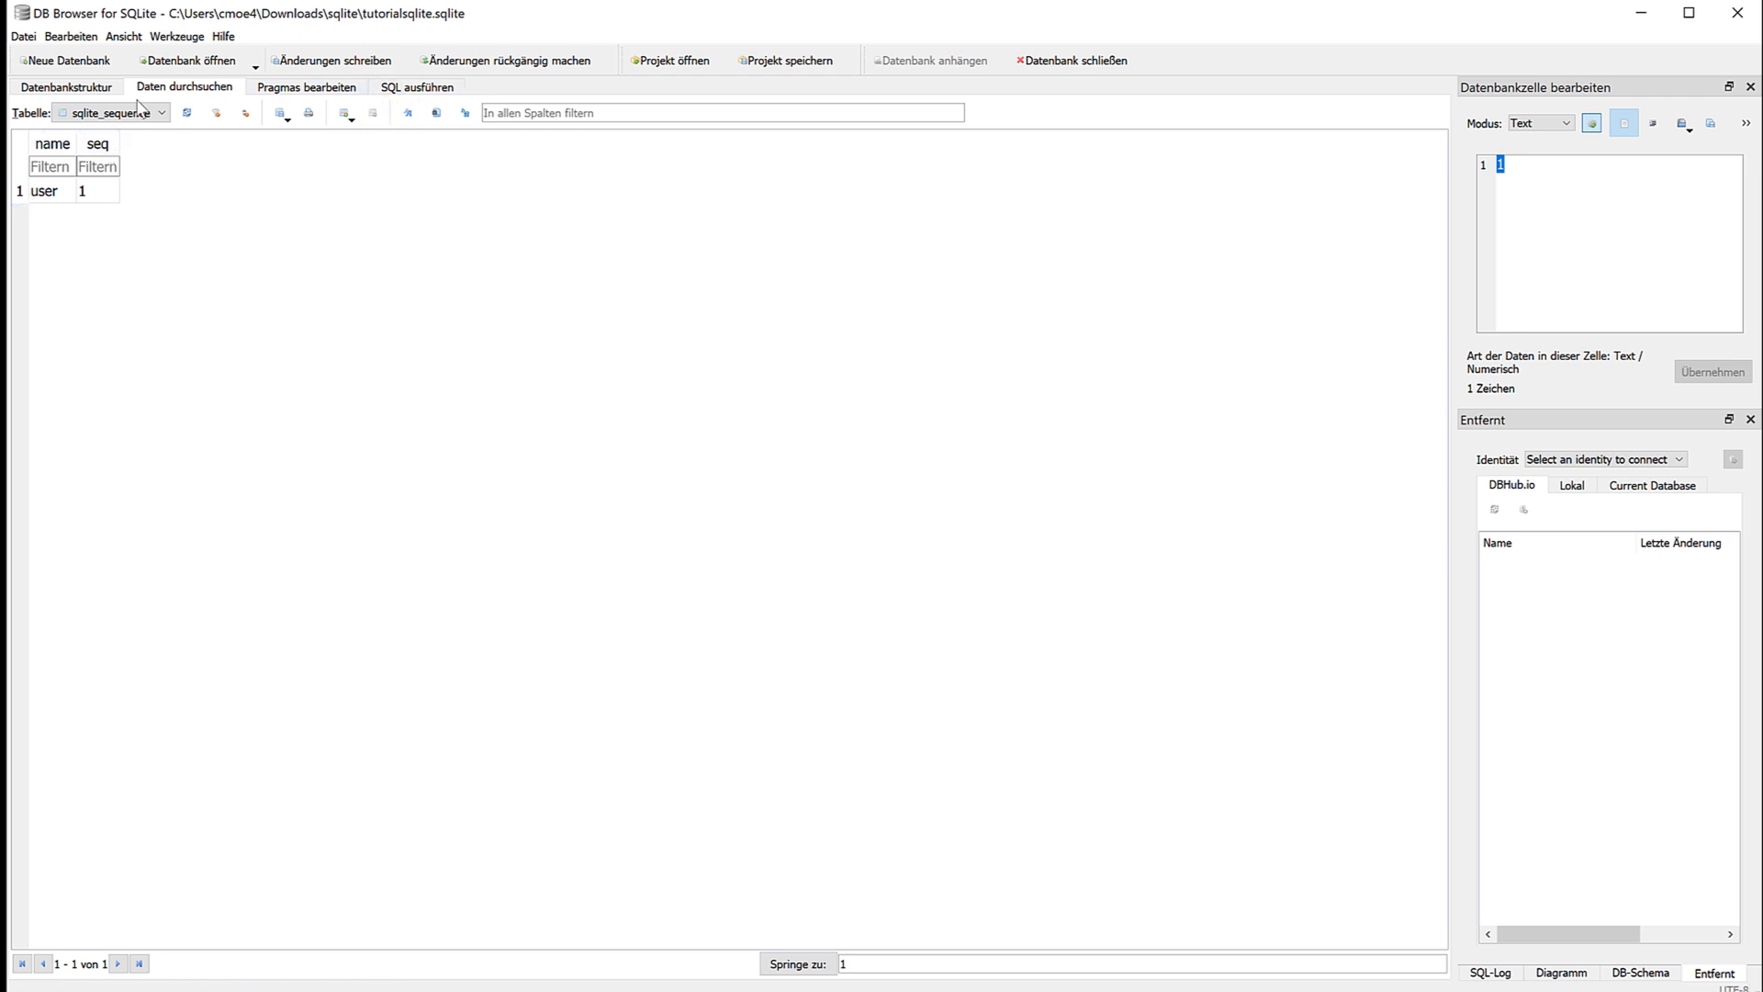
{"action": "left_click", "coordinate": [389, 87]}
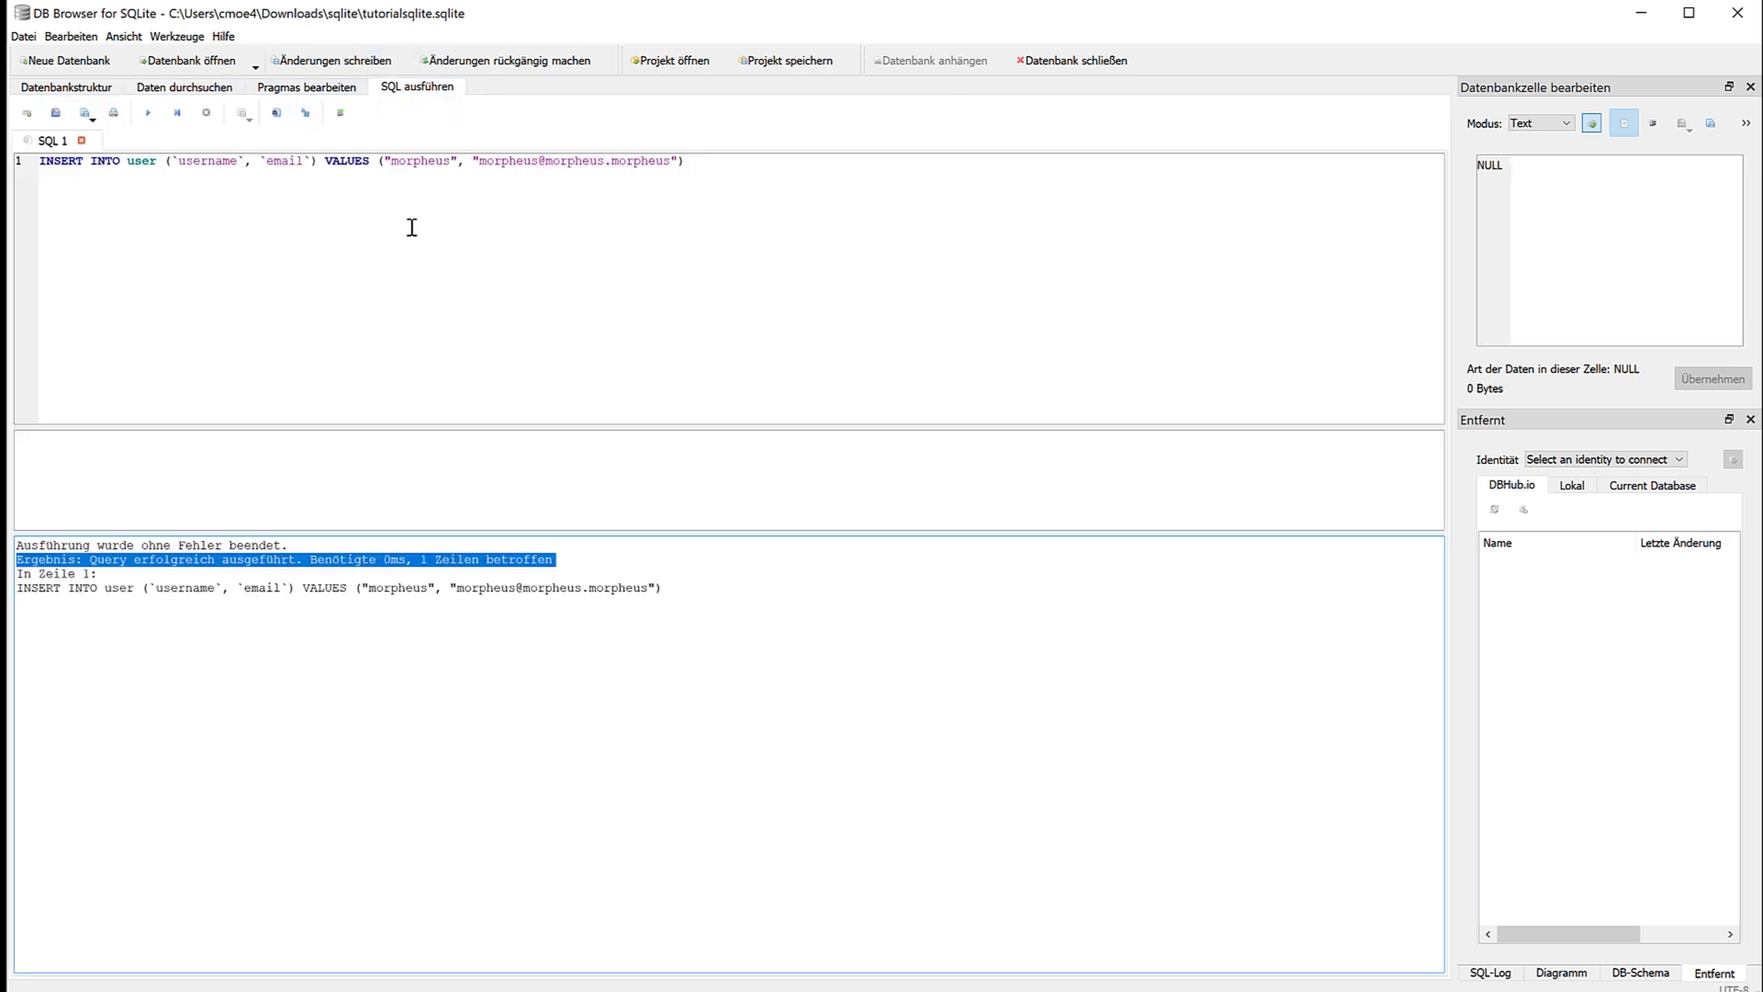
{"action": "left_click", "coordinate": [339, 73]}
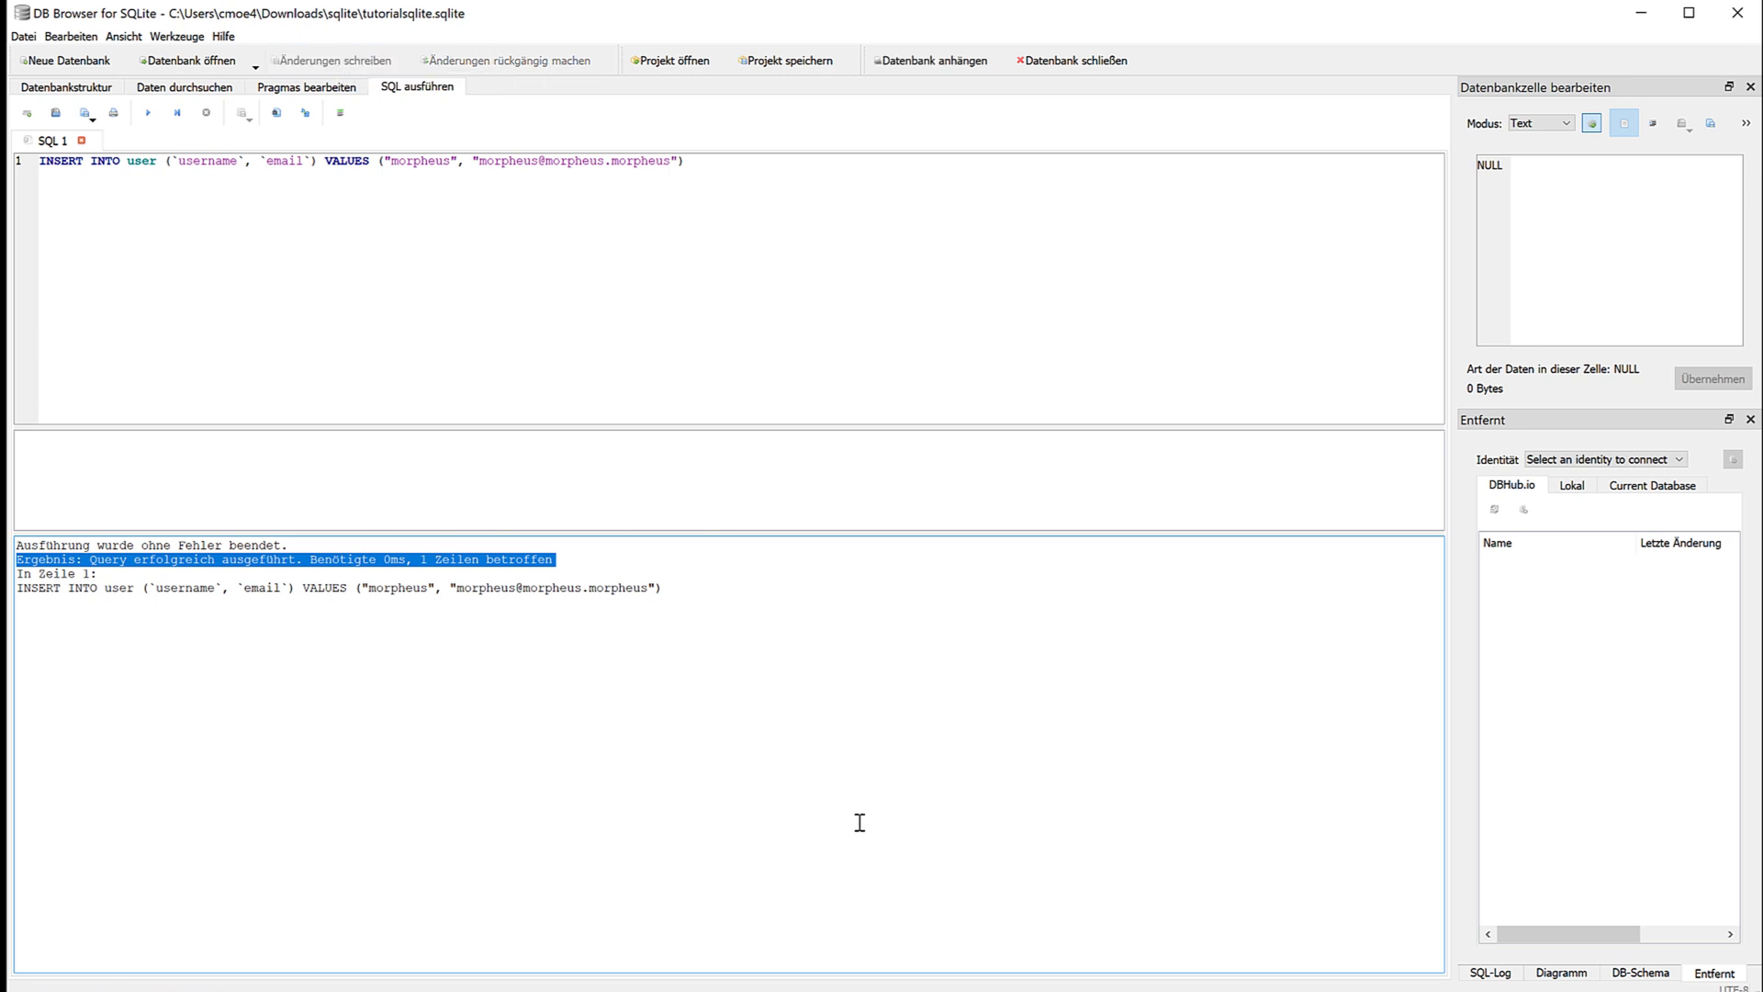
{"action": "key", "text": "alt+Tab"}
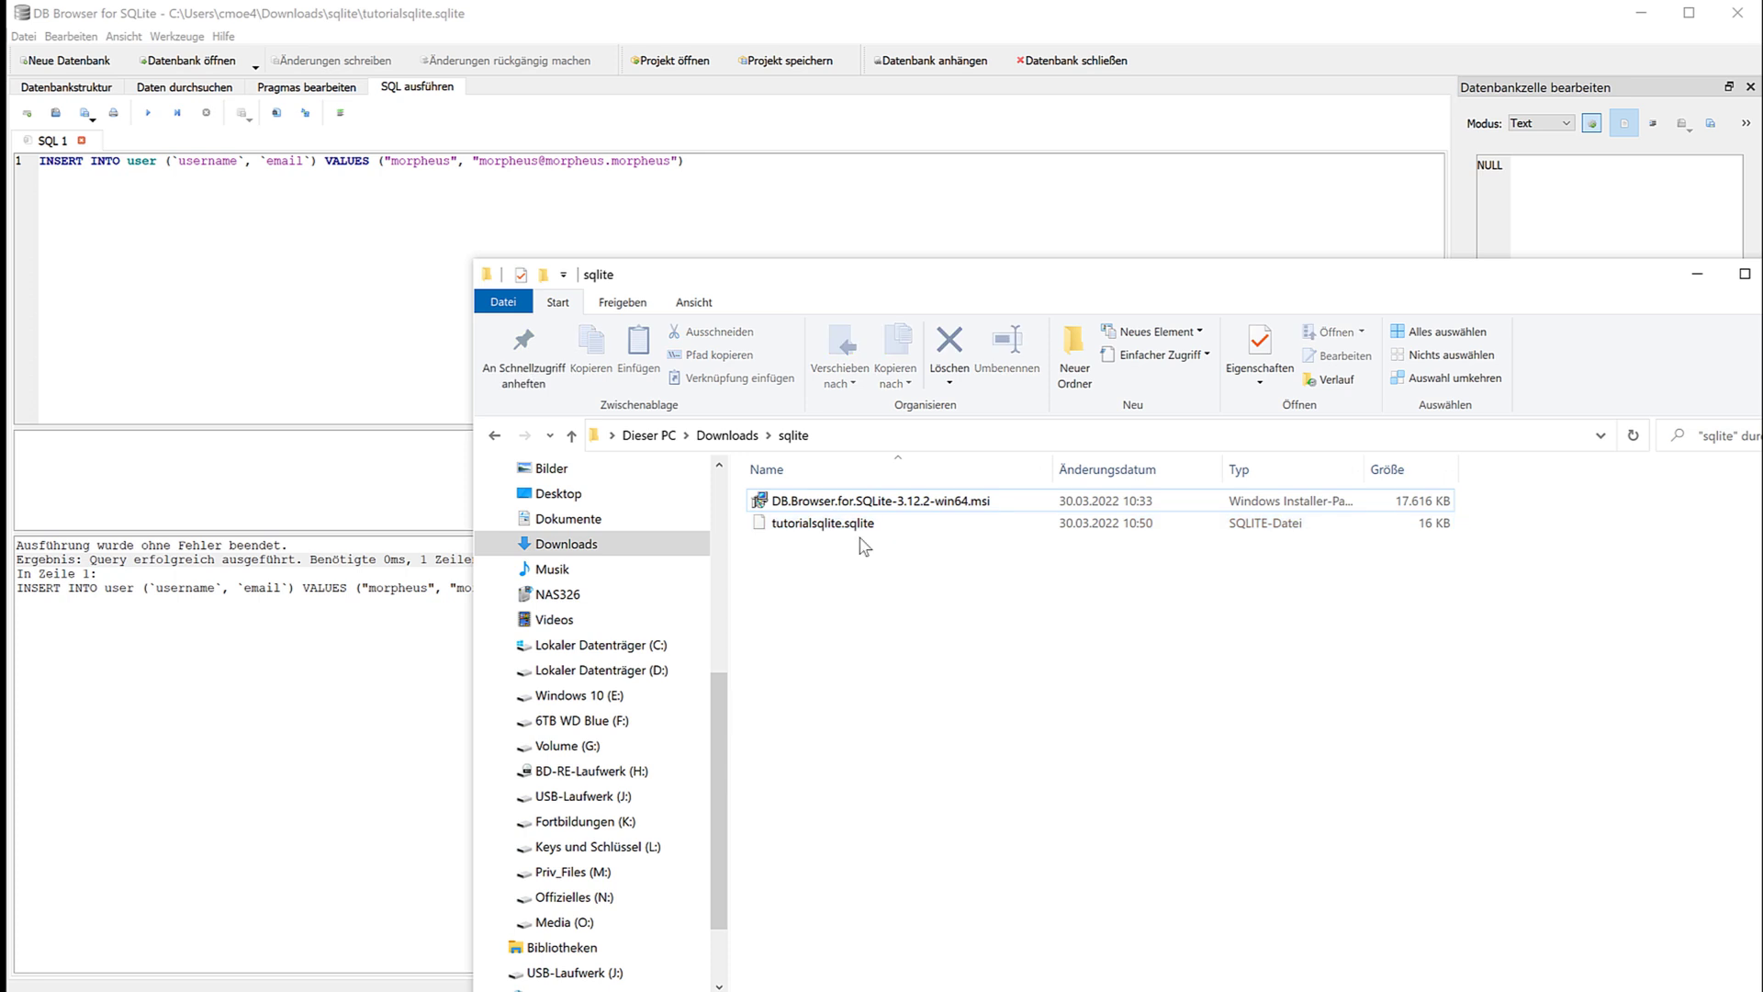